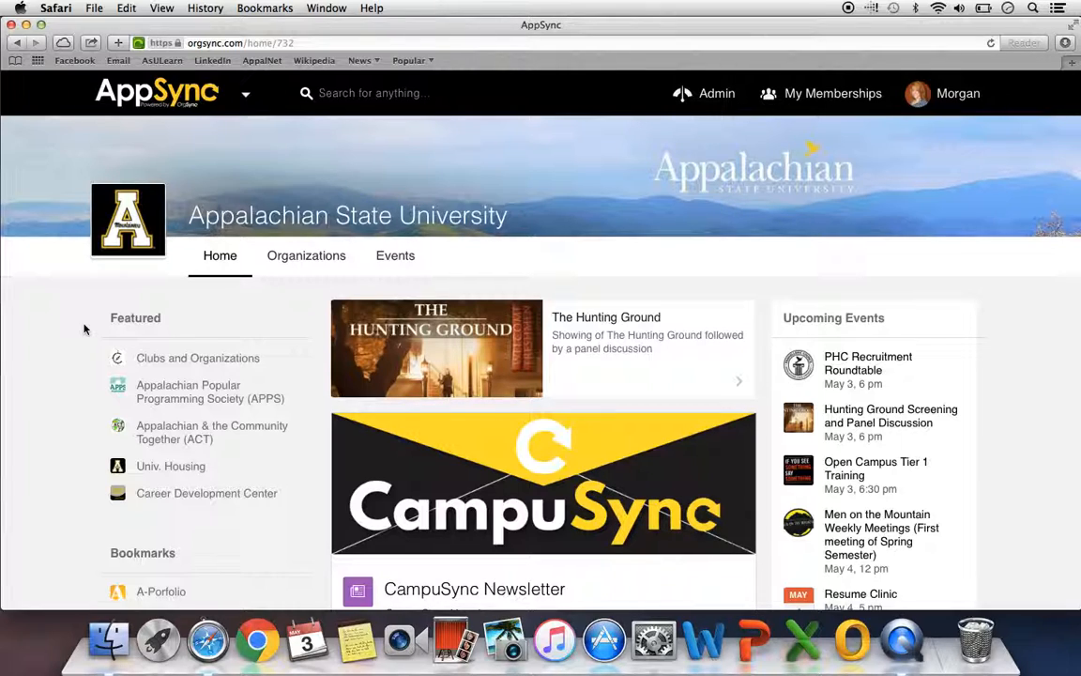
- Search the site for "appsync train" and open the AppSync Training portal
text(appsync trai)
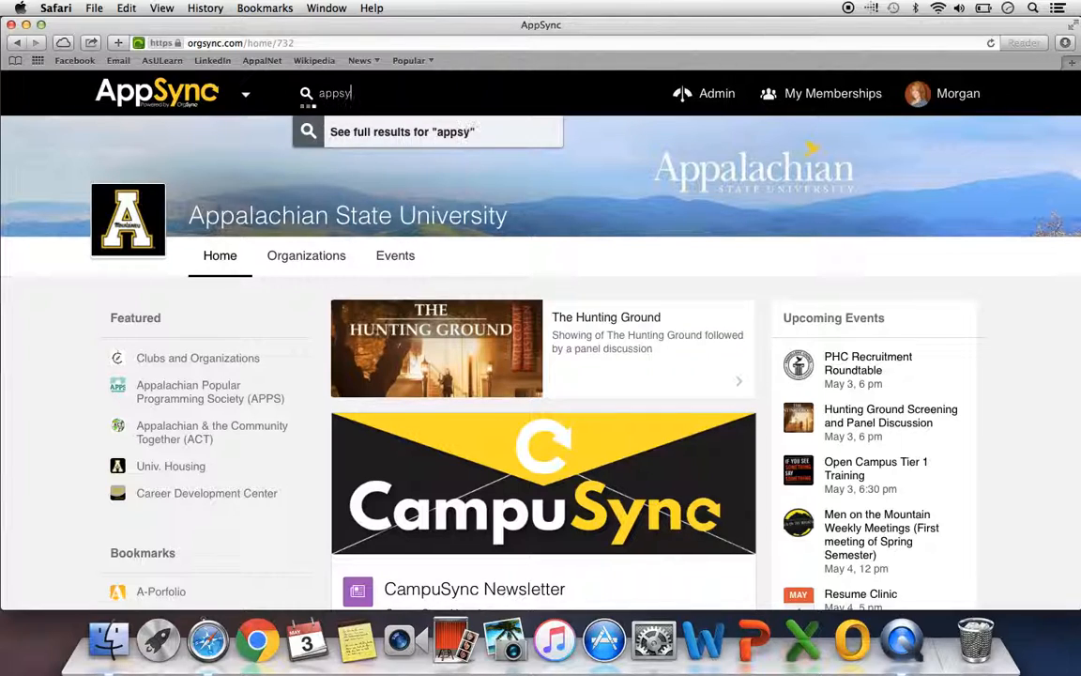
text(n)
key(Return)
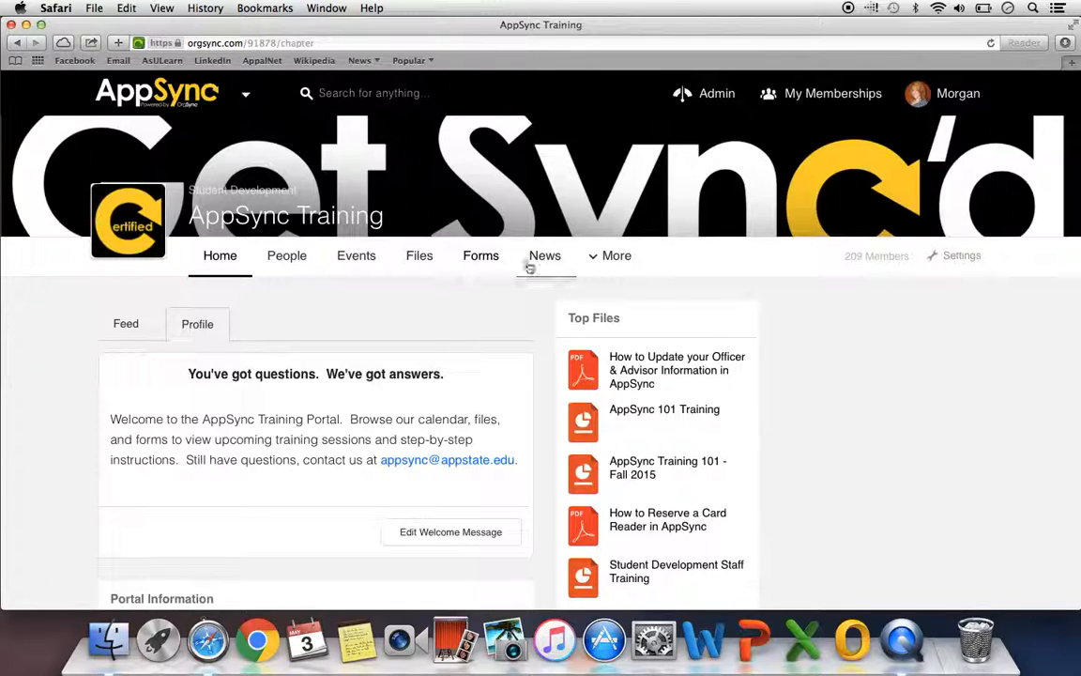
- Start creating a new form in the AppSync Training portal's forms area
click(619, 264)
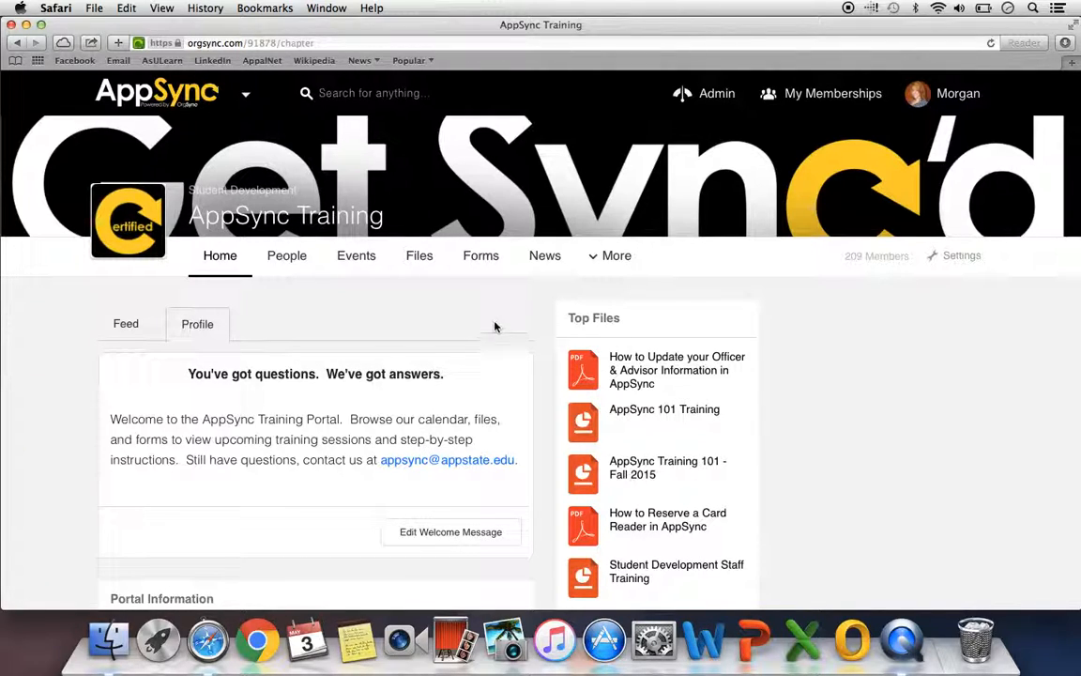
click(484, 264)
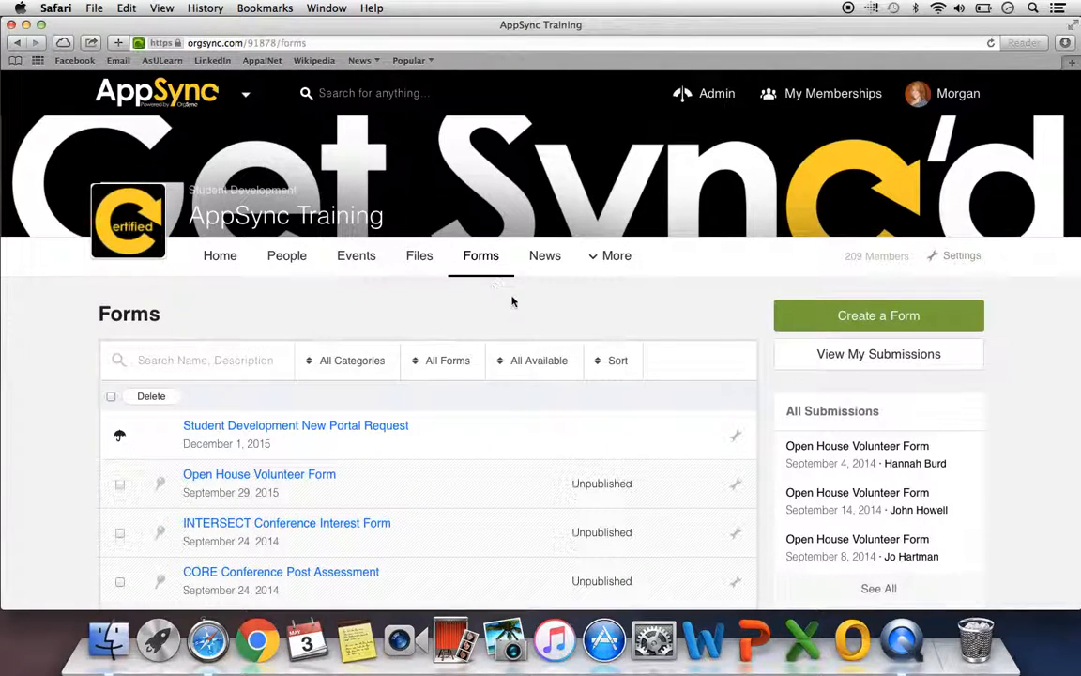
scroll(511, 305, down, 1)
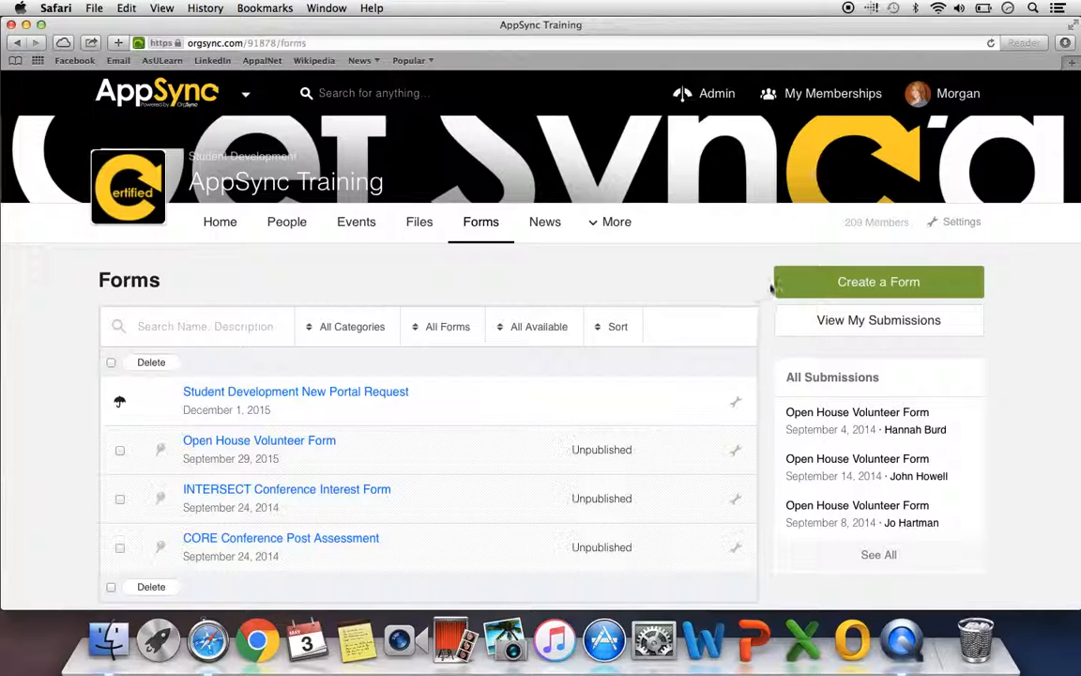
click(823, 291)
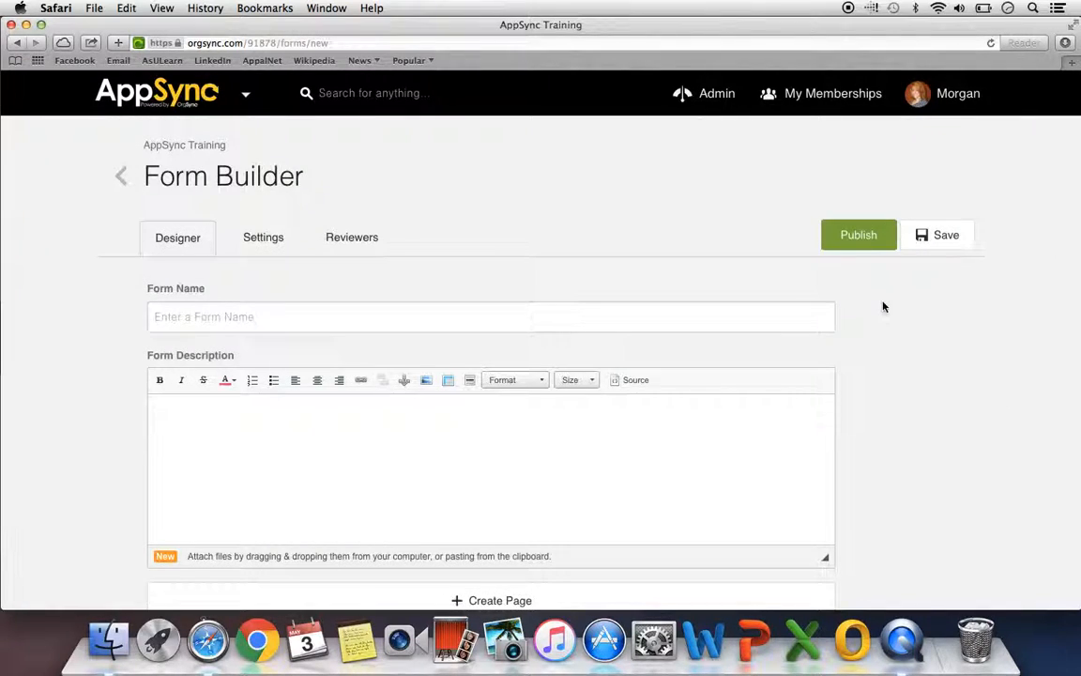
- Name the new form "Satisfaction Survey"
scroll(882, 307, down, 3)
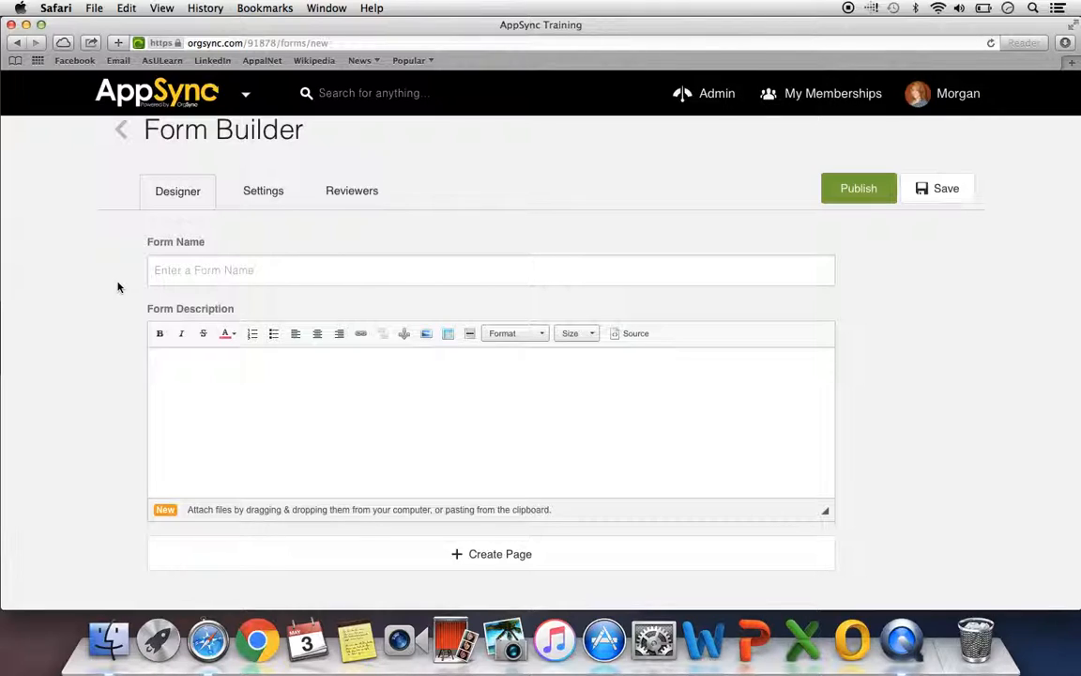
click(171, 273)
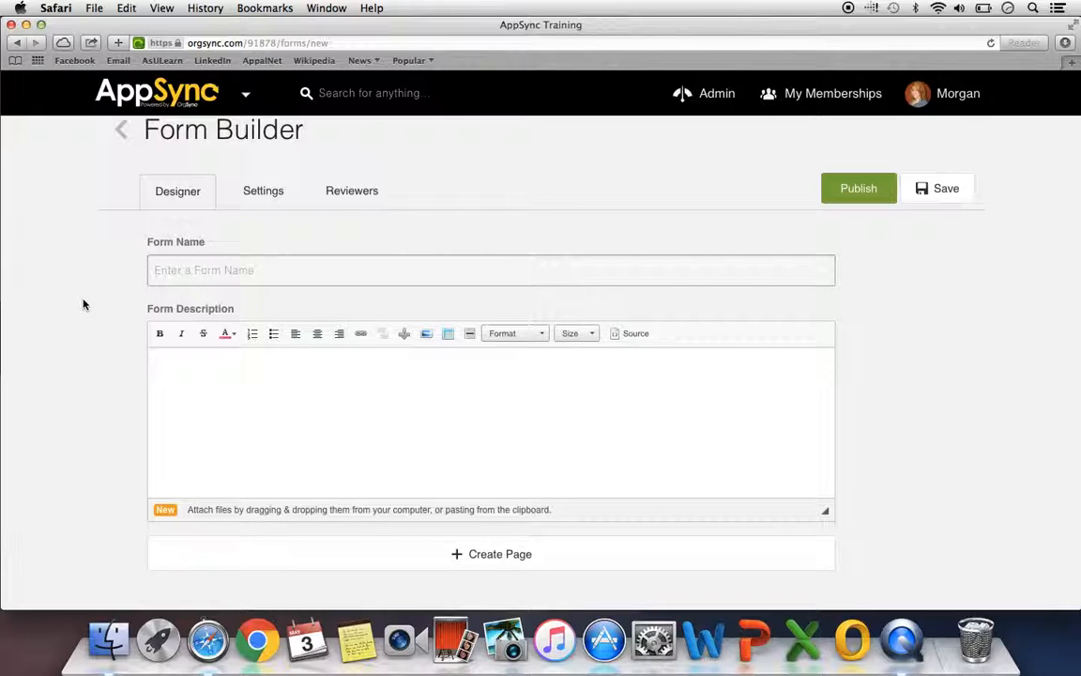
text(Satisfac)
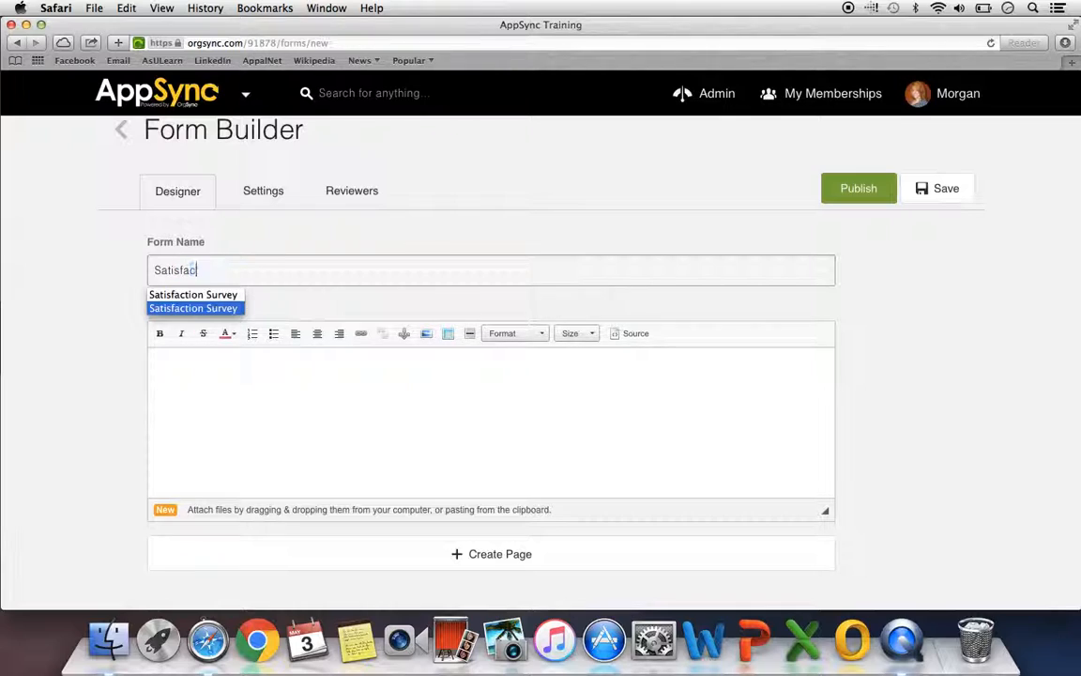
text(tion Survey)
- Enter the form description "Thank you for attending our event, please let us know what you thought!"
click(209, 392)
scroll(107, 375, down, 1)
text(Thank you for attending our event, ple)
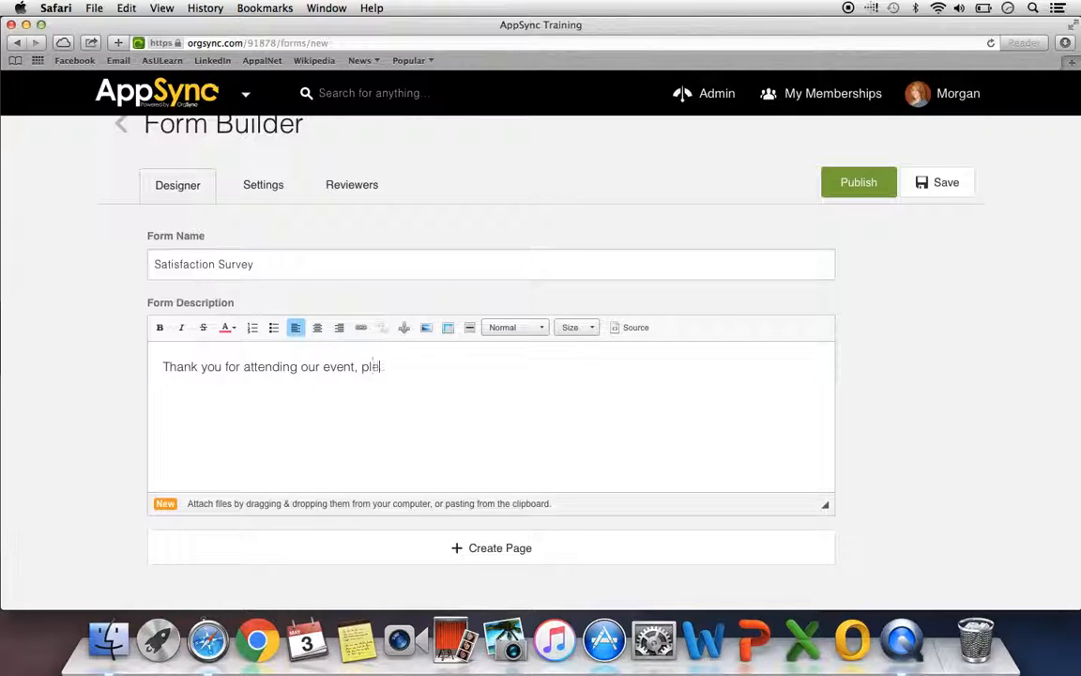
text(as e let us know what)
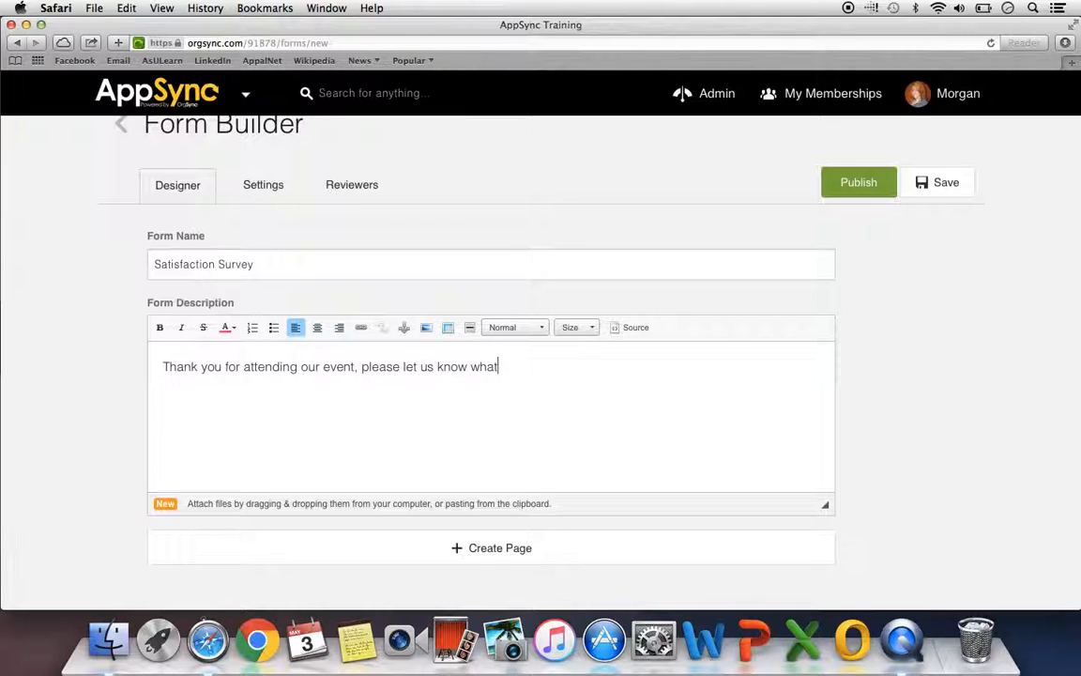
text( you thought!)
- Format the whole form description as bold, italic, centered text in orange
drag(163, 367, 553, 379)
click(160, 328)
click(181, 328)
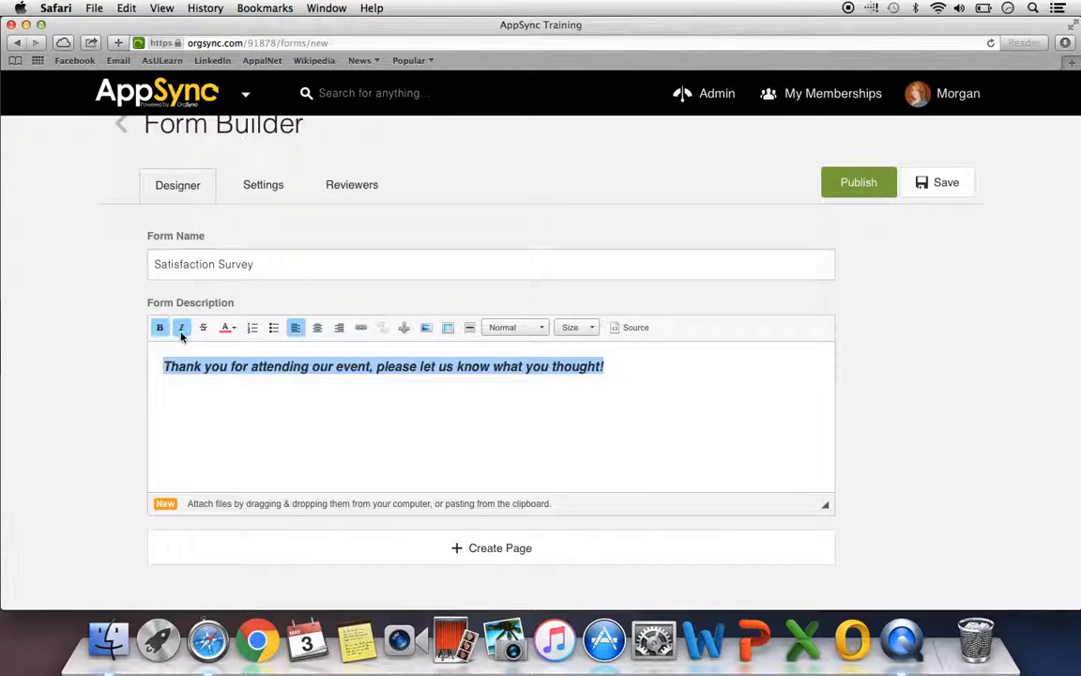
click(318, 329)
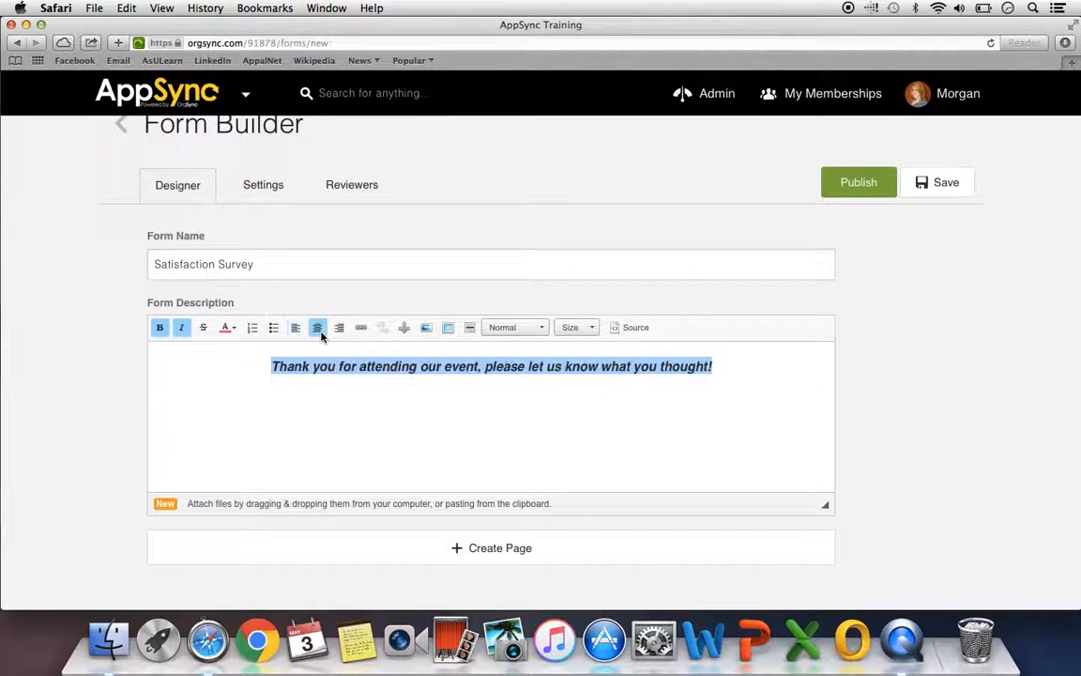
click(228, 328)
click(253, 372)
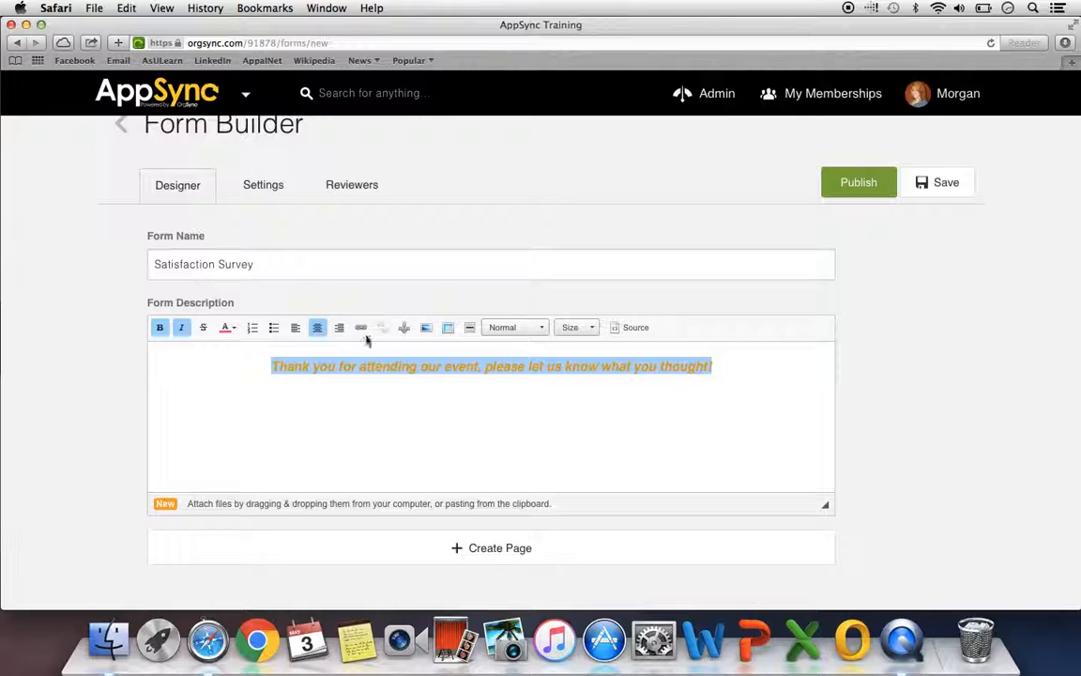
click(424, 348)
- Create the form's first page and title it "Background Information"
scroll(112, 401, down, 1)
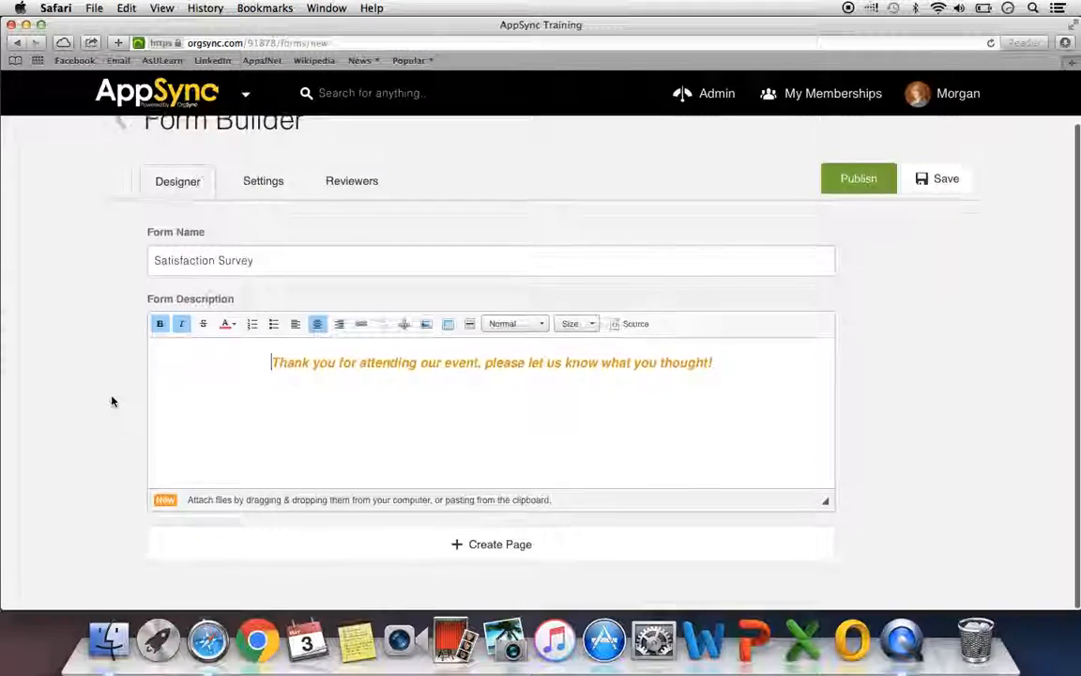
click(459, 548)
scroll(159, 483, down, 4)
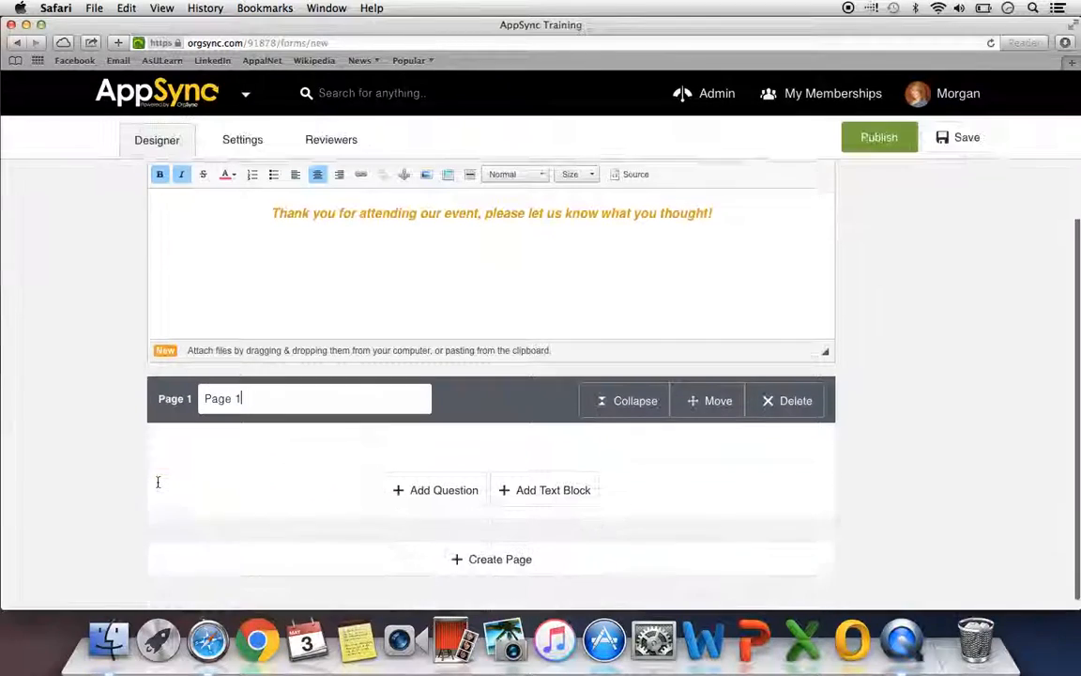
drag(251, 386, 206, 385)
text(Background Information)
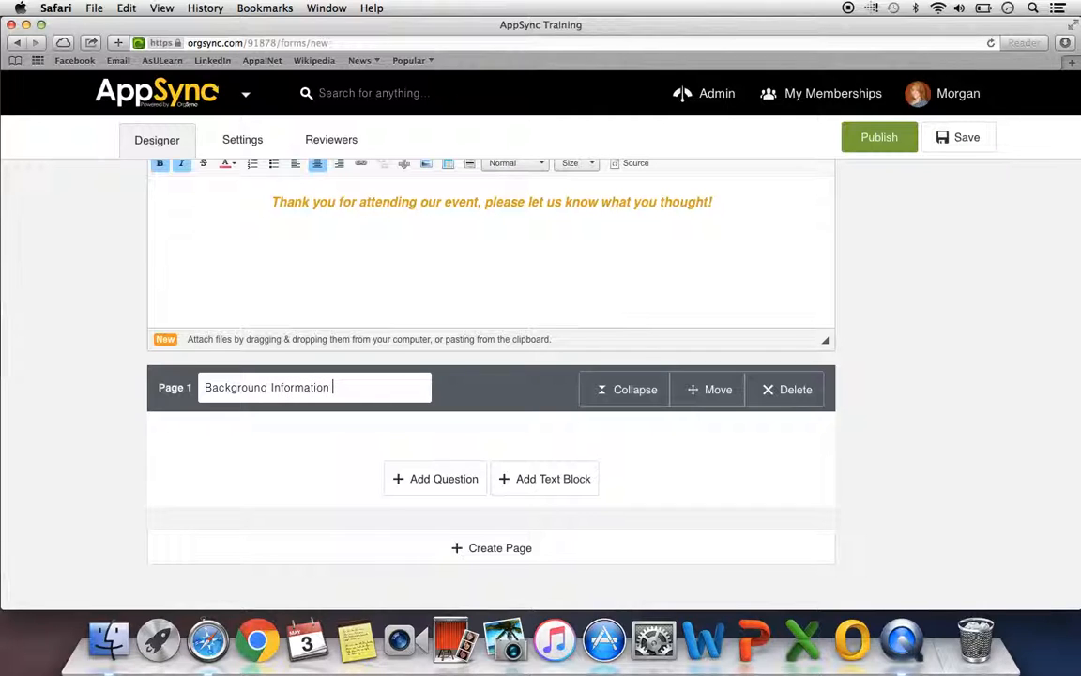
click(99, 357)
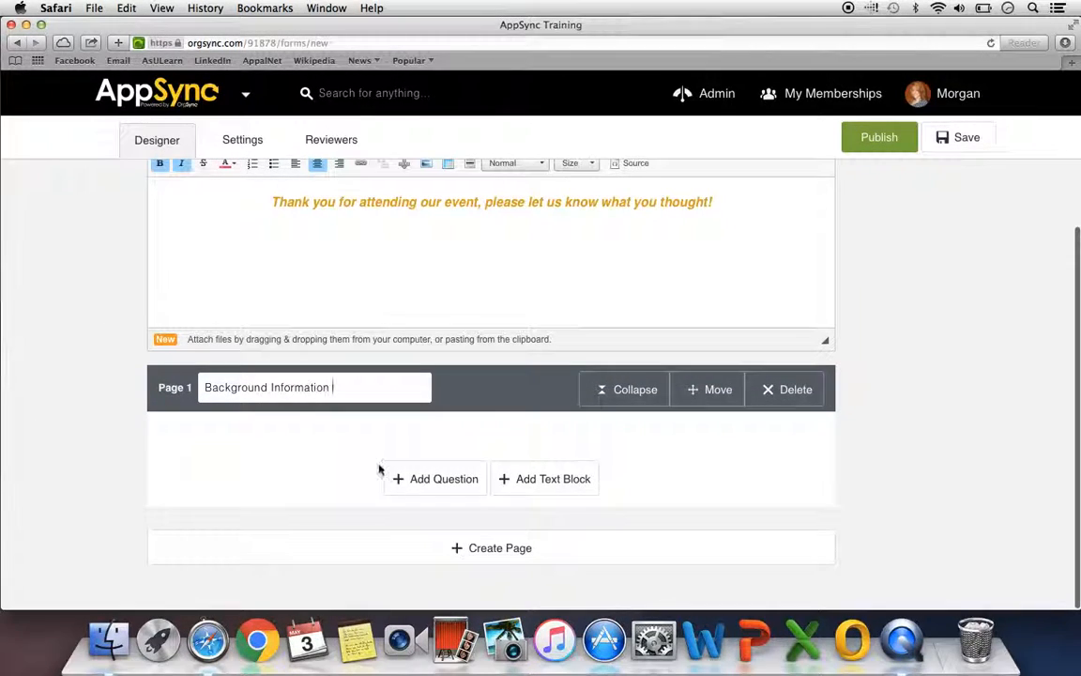
- Add a single line text question "First and Last Name" to the Background Information page and make its answer required
click(413, 479)
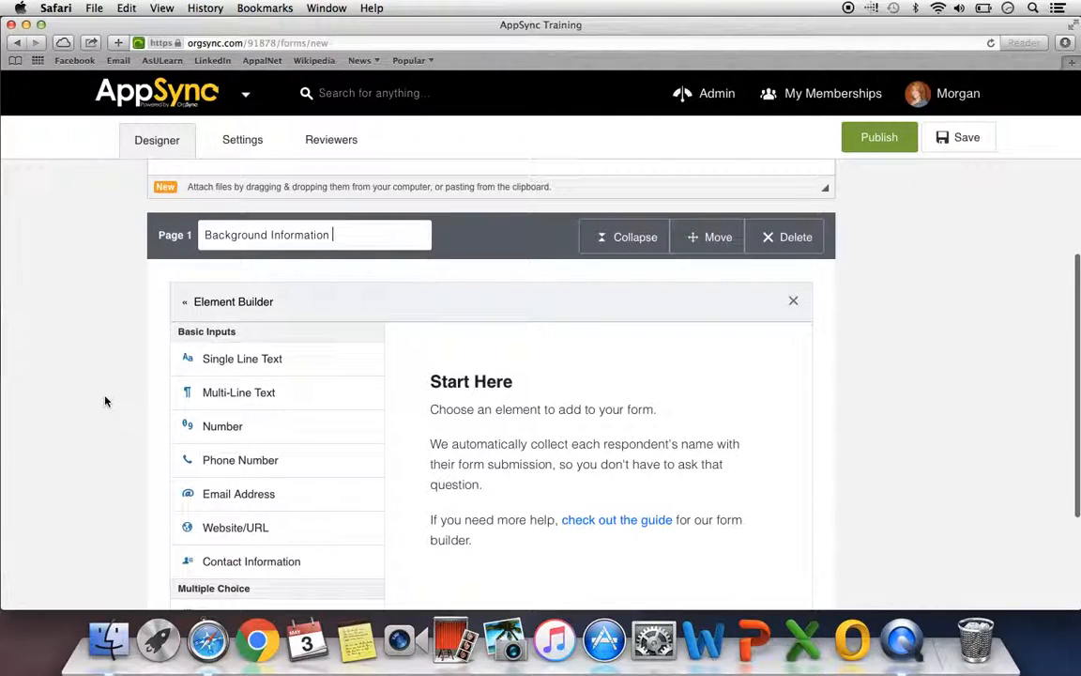
scroll(106, 402, down, 2)
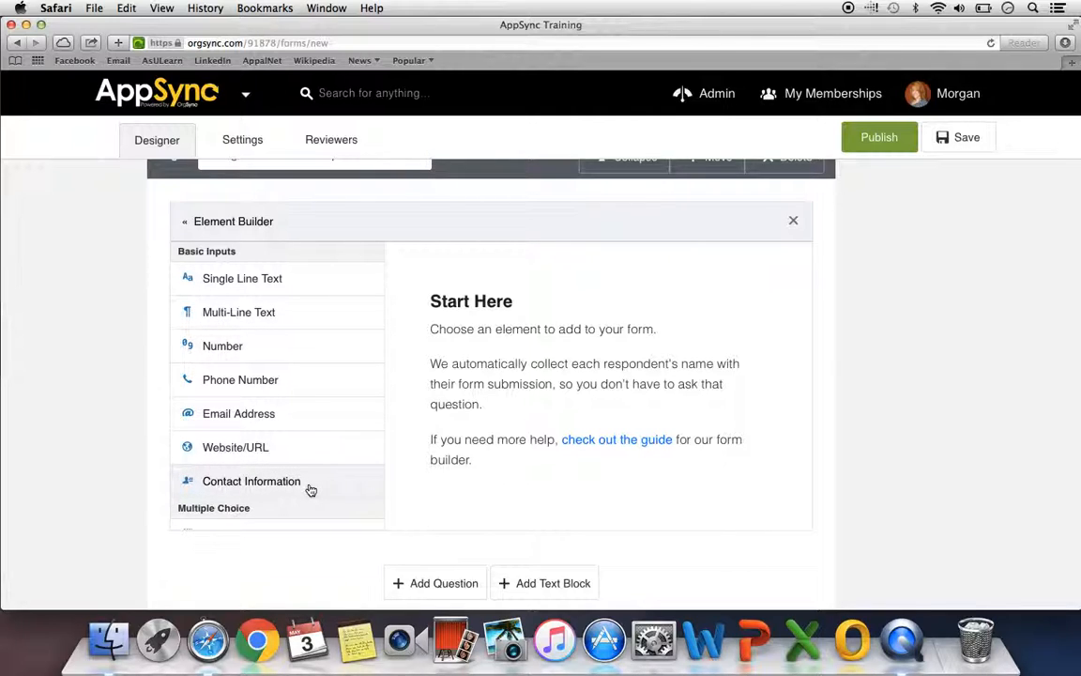
click(277, 292)
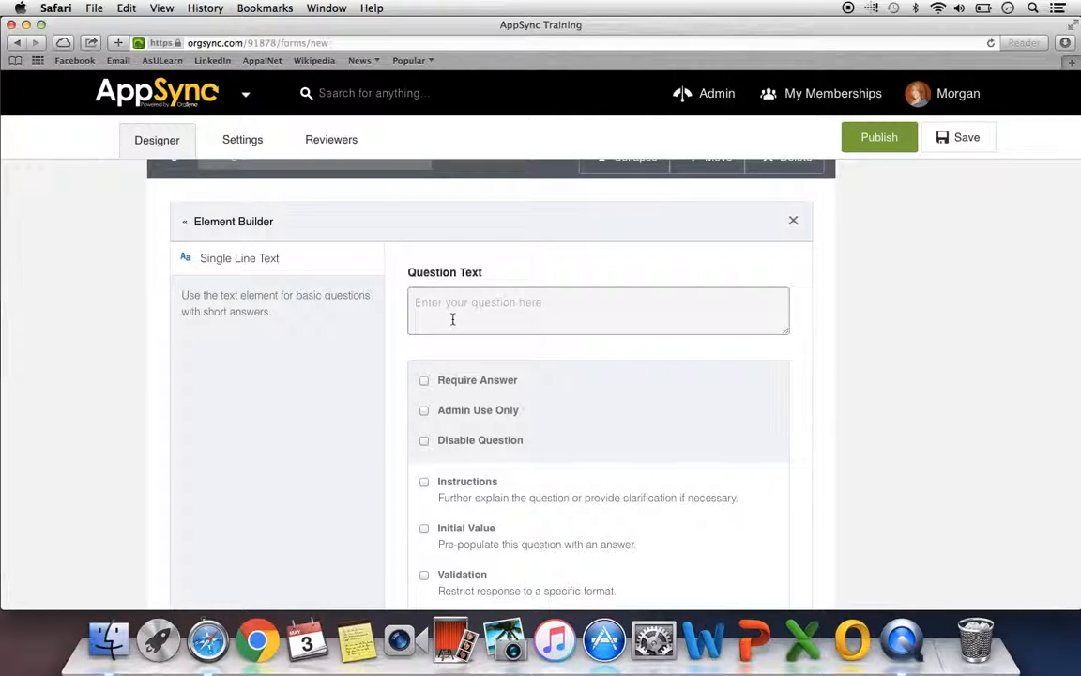
text(First and Last Name)
click(425, 381)
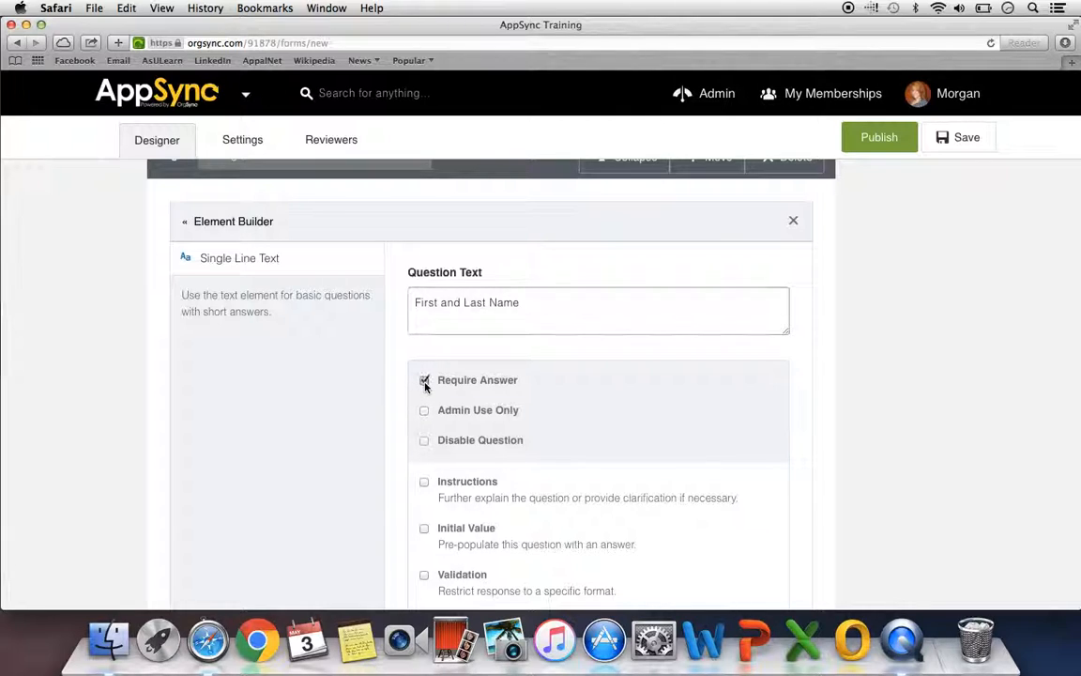
scroll(842, 449, down, 3)
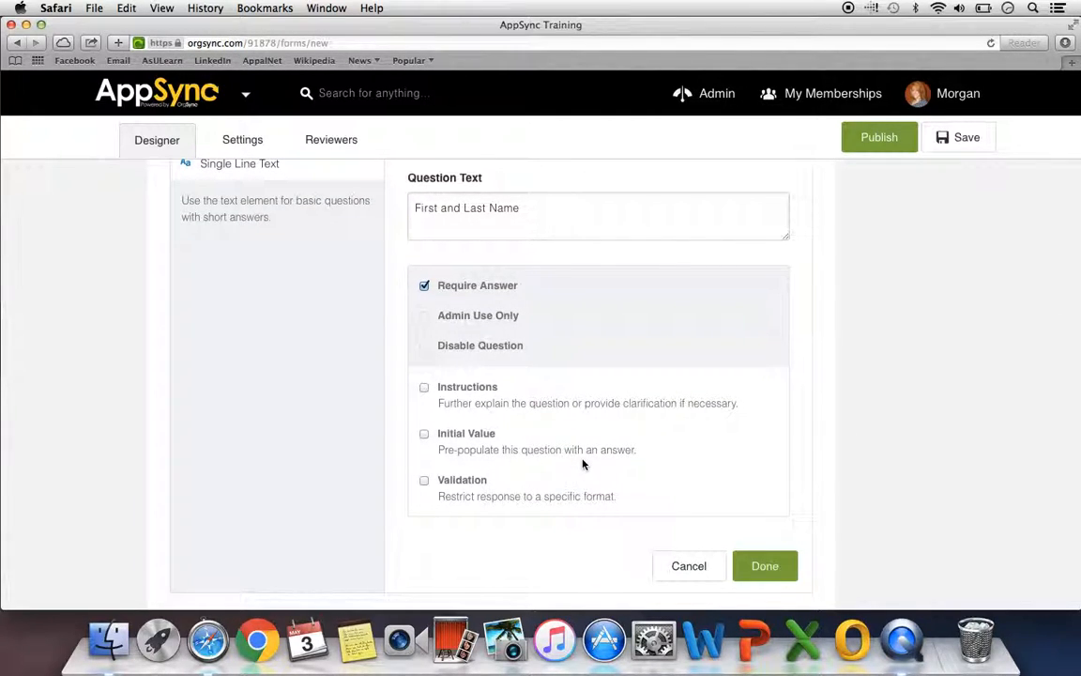
click(771, 568)
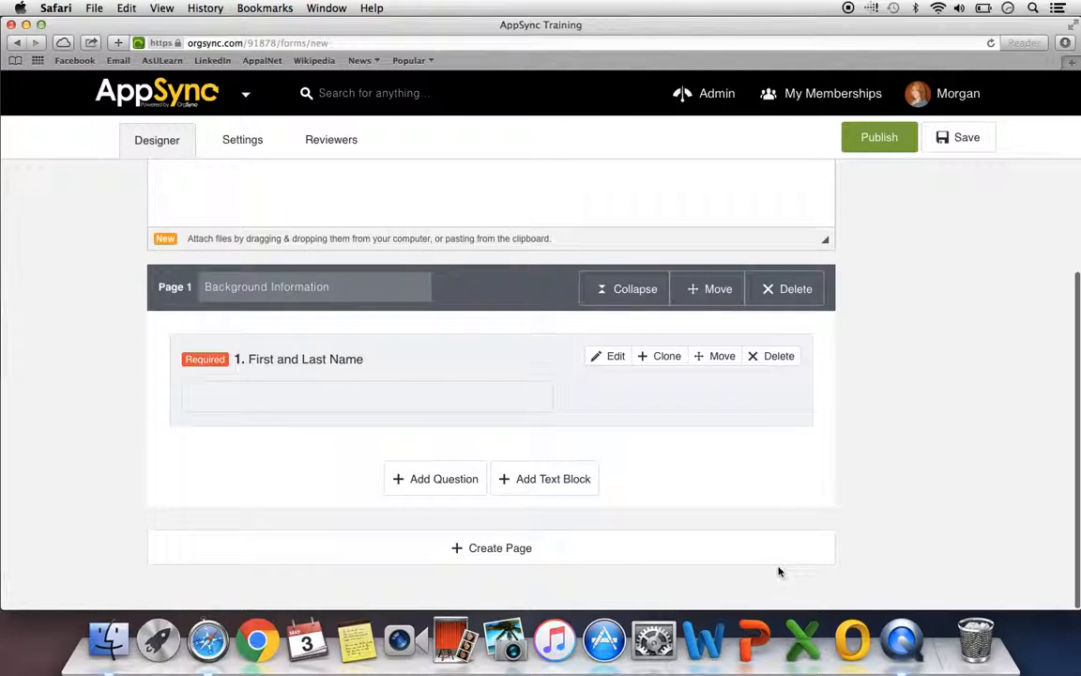
- Start a second question on the Background Information page using the Likert Item element
click(441, 477)
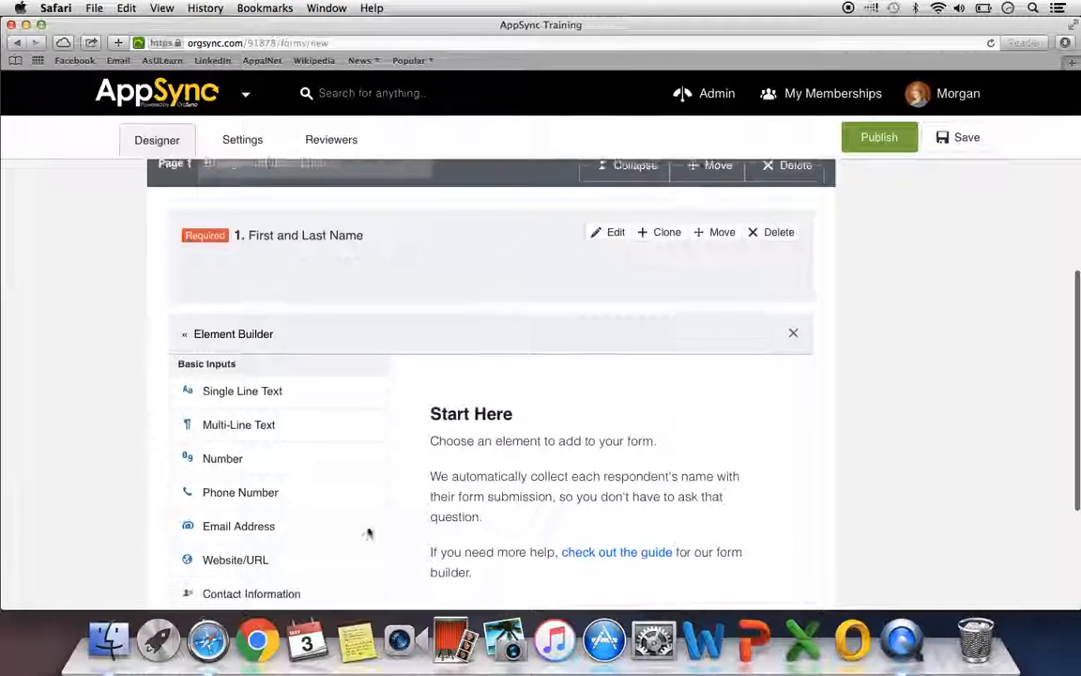
scroll(307, 418, down, 5)
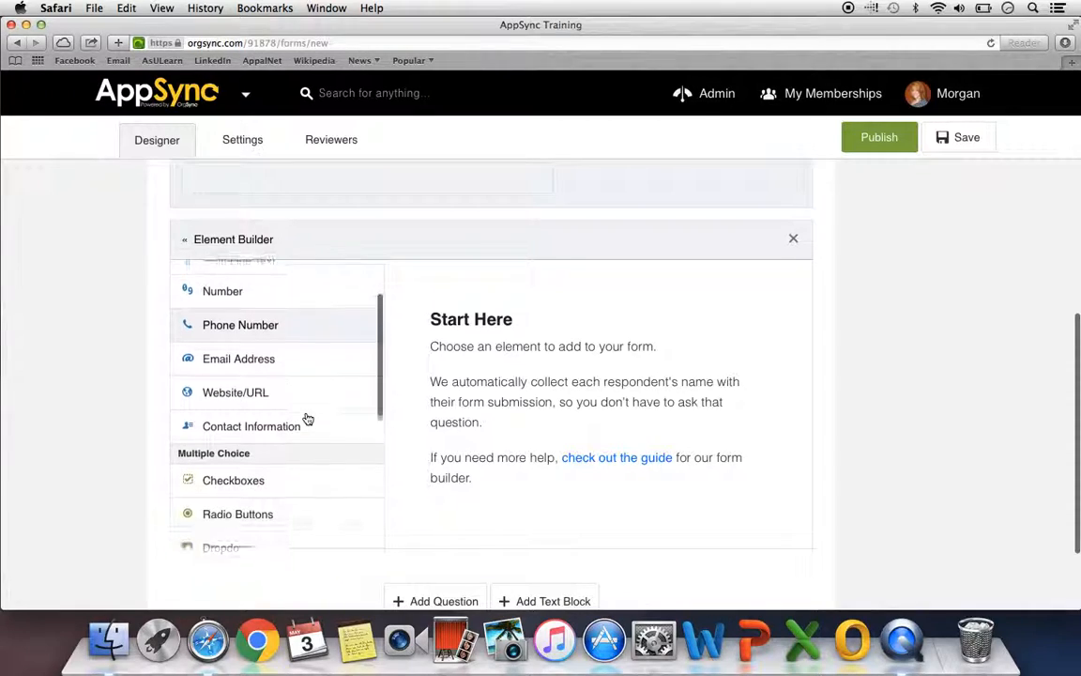
scroll(307, 418, down, 3)
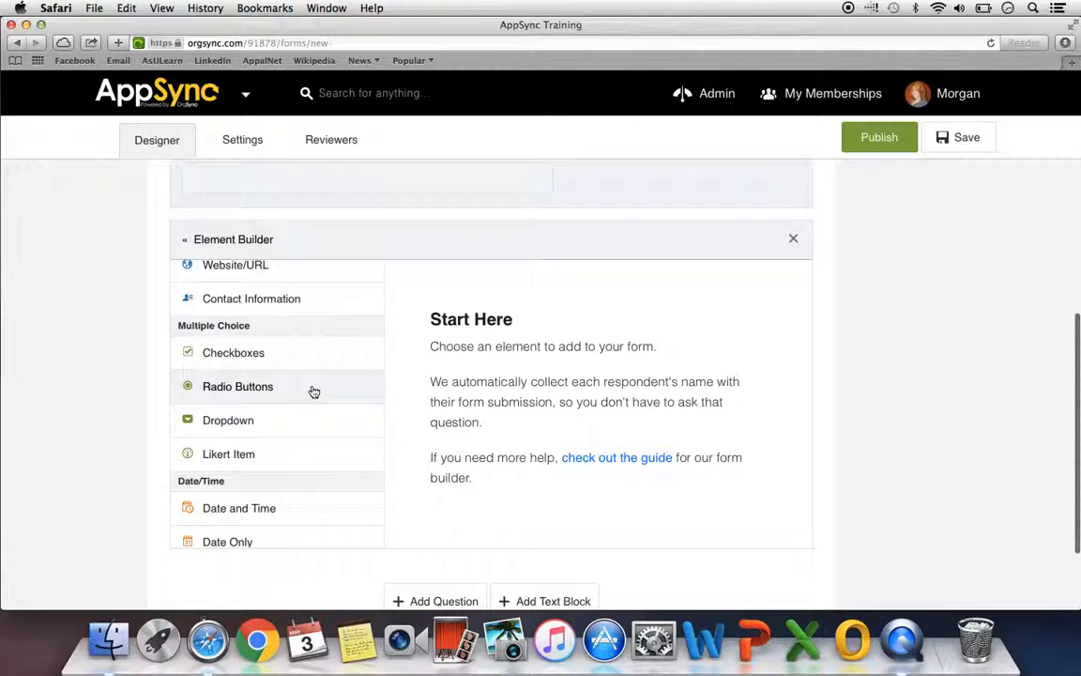
click(298, 457)
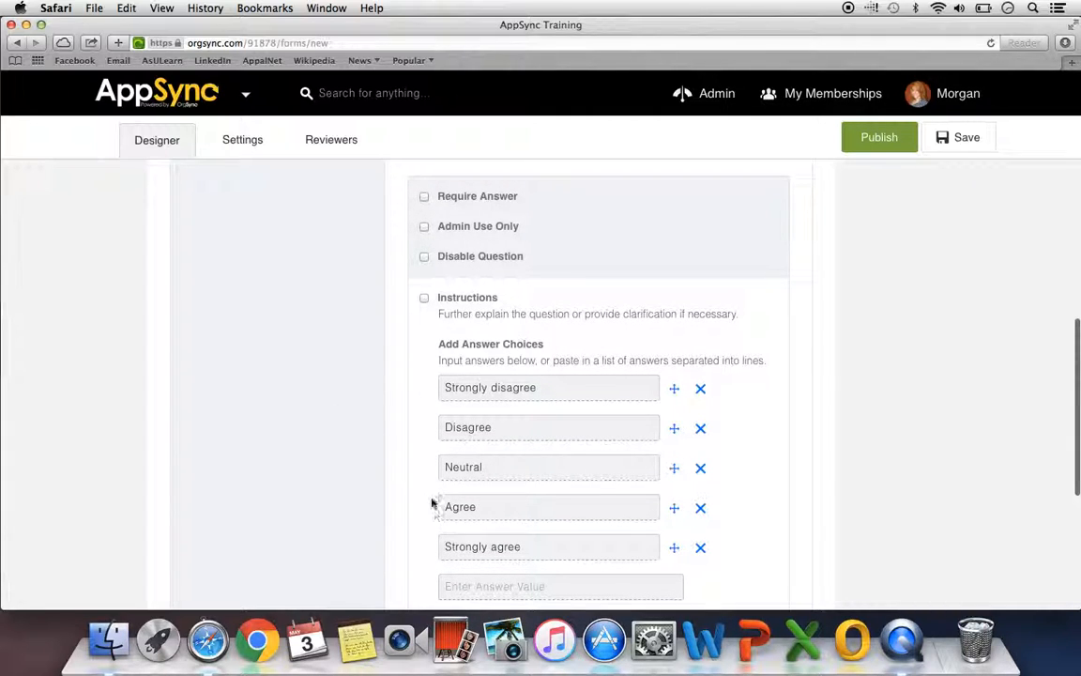
- Enter "Would you agree that the event was run smoothly?" as the Likert item's question text
scroll(427, 478, up, 3)
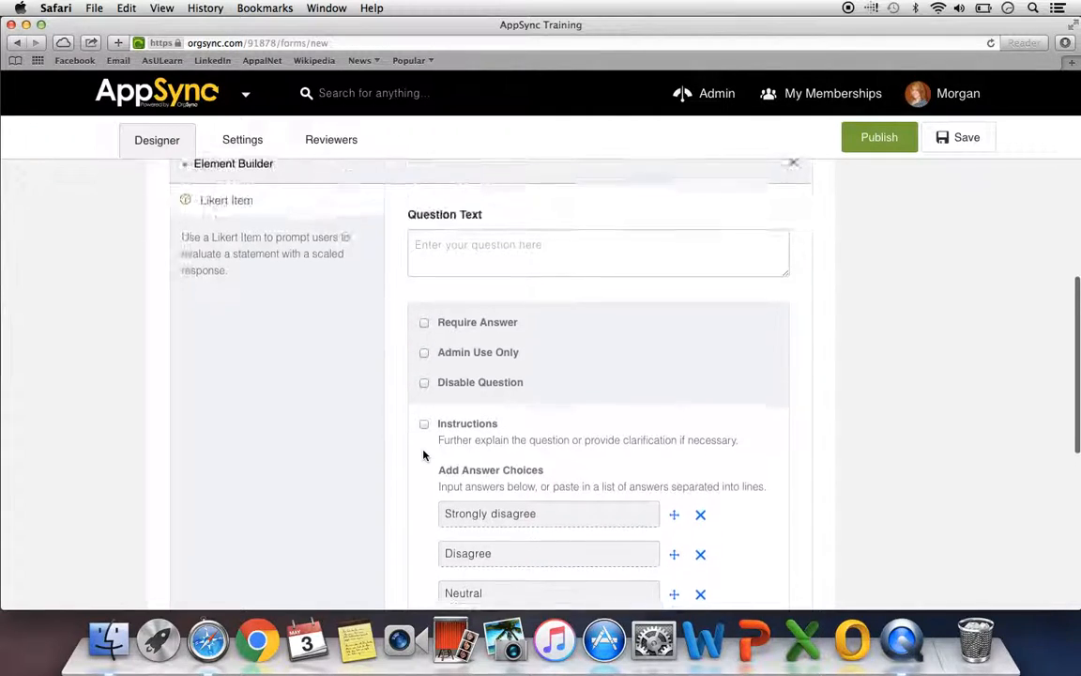
click(452, 279)
text(Would tou)
key(BackSpace)
key(BackSpace)
key(BackSpace)
key(BackSpace)
text(you agree that the event )
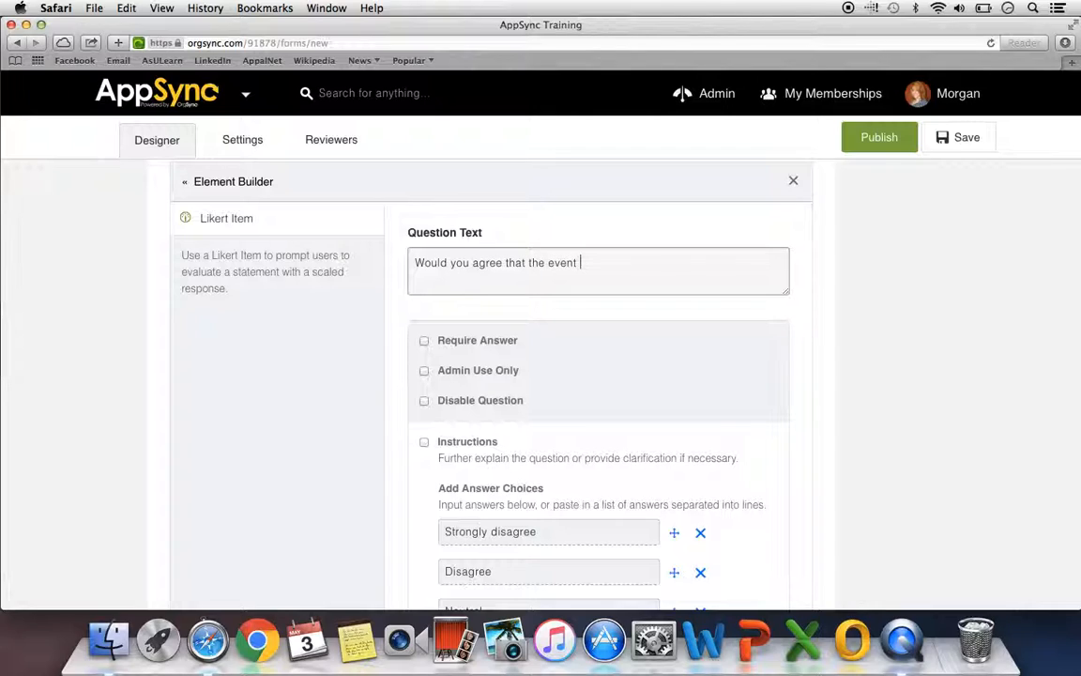
text(was run smoothly?)
- Make the Likert question's answer required and finish it with the default answer choices from Strongly disagree to Strongly agree
click(424, 341)
scroll(379, 393, down, 5)
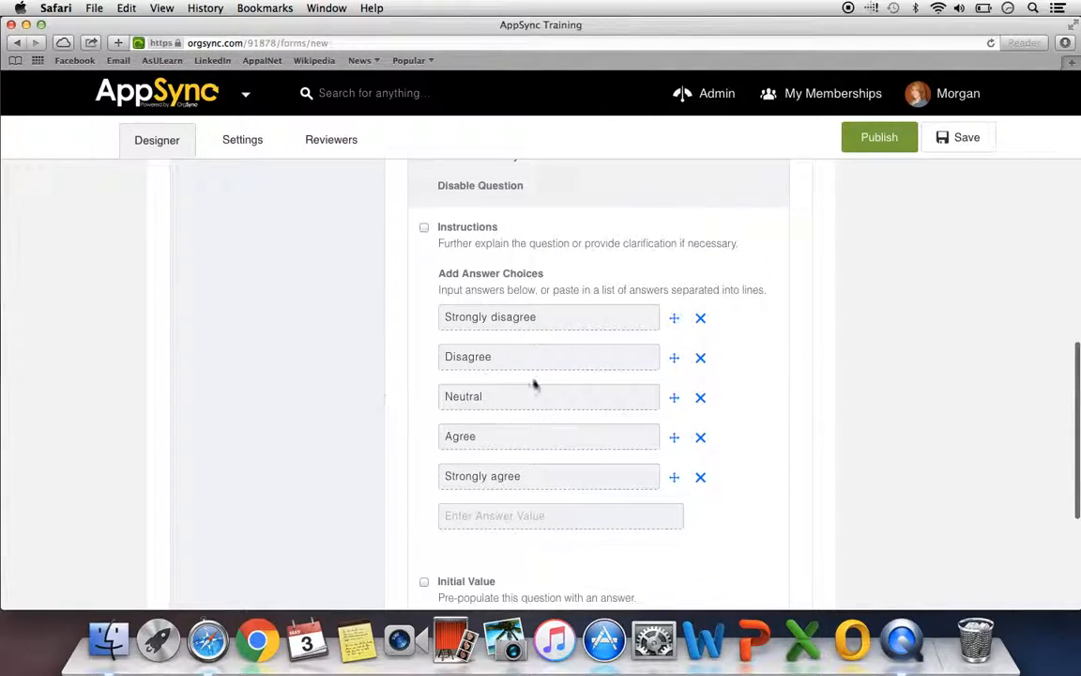
scroll(784, 448, down, 3)
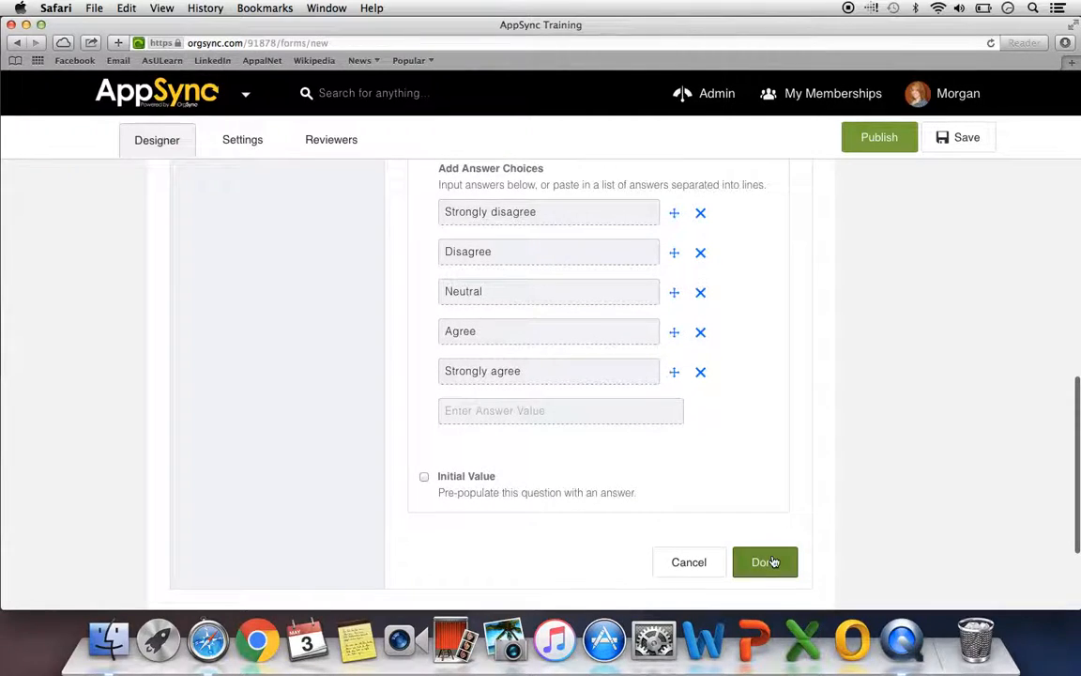
click(765, 565)
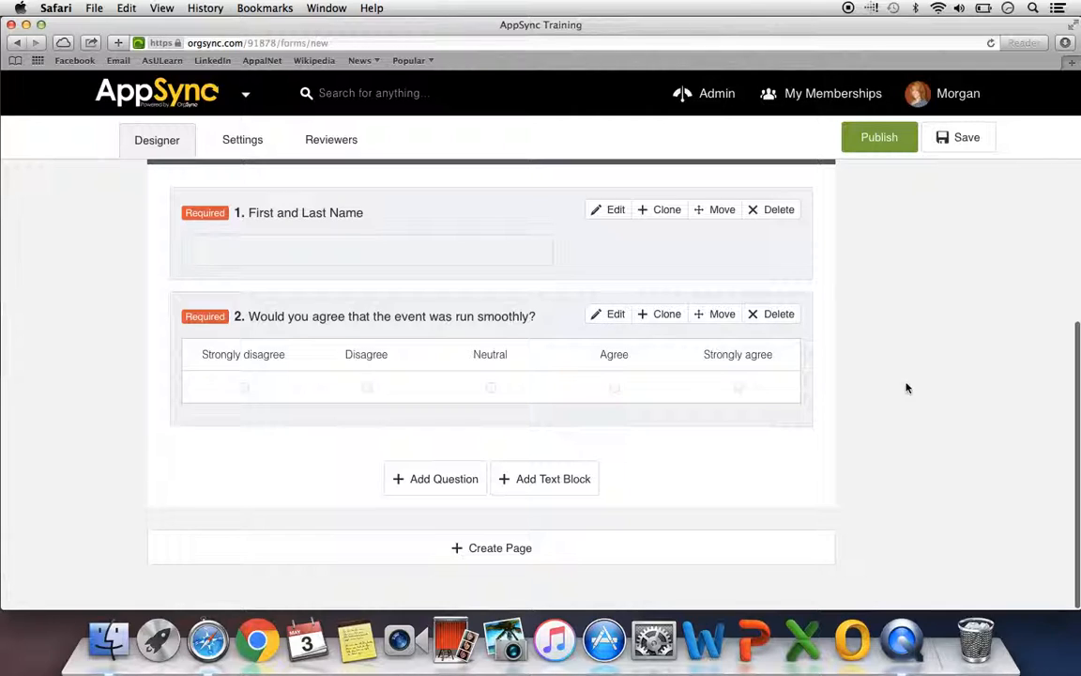
- Try repositioning the event-run-smoothly question within the Background Information page
scroll(898, 354, up, 1)
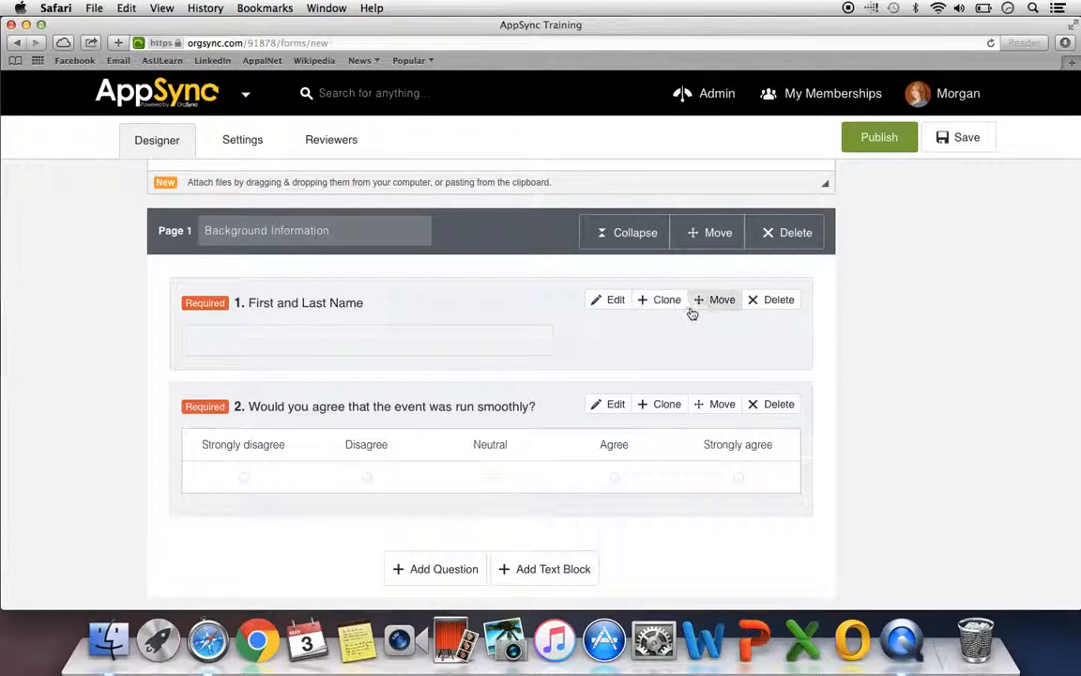
drag(719, 403, 657, 423)
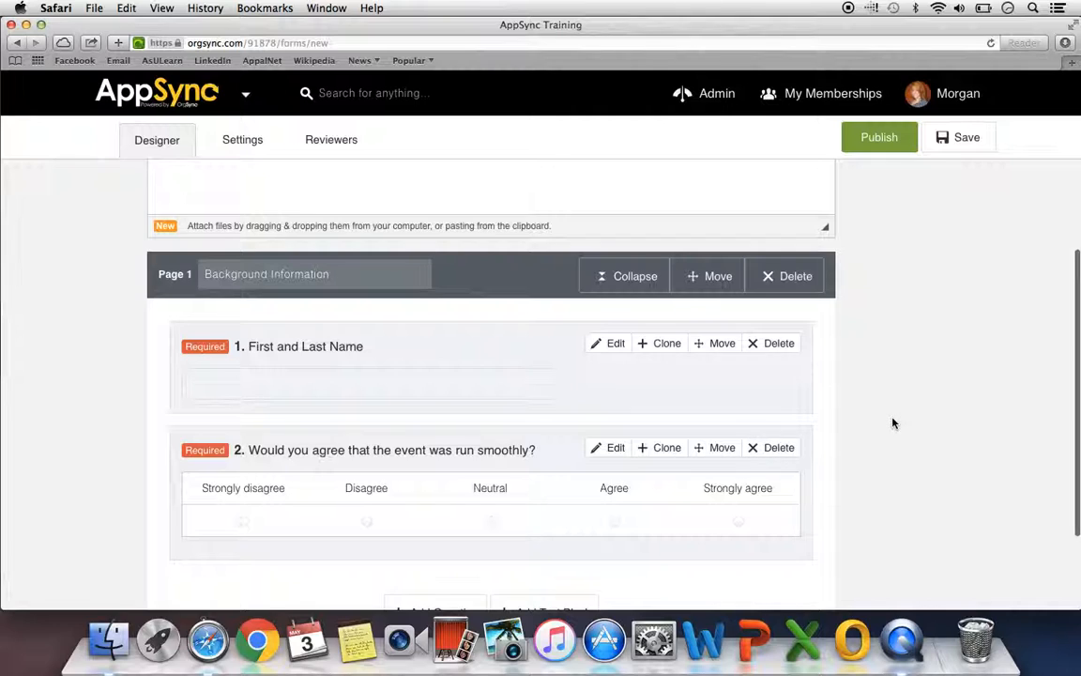
scroll(894, 424, down, 3)
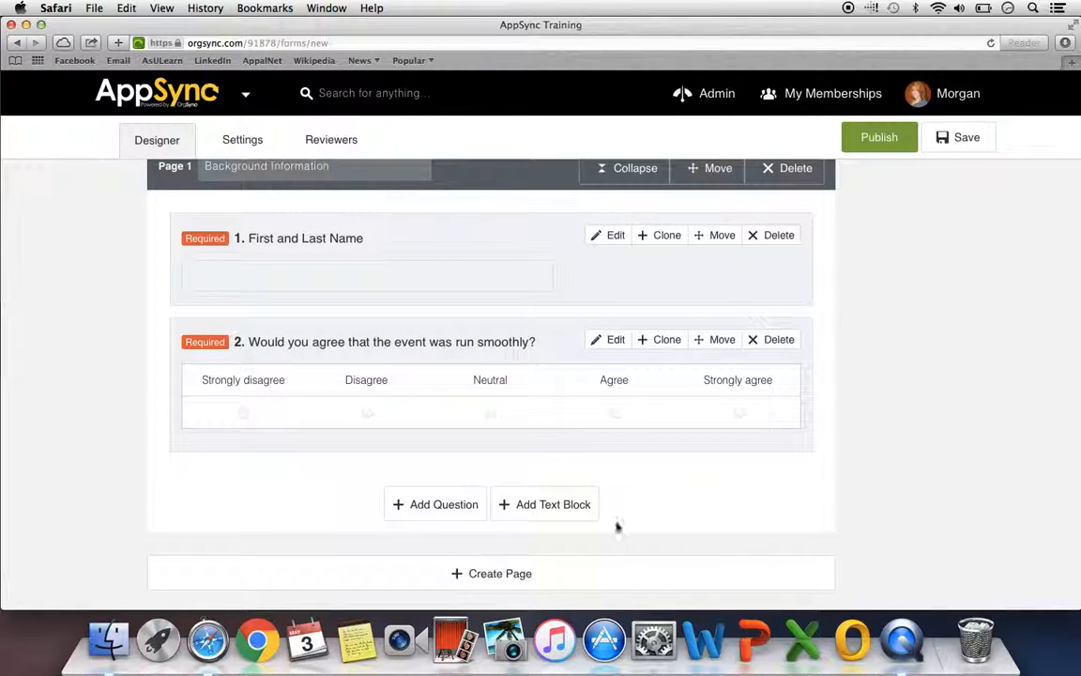
click(555, 512)
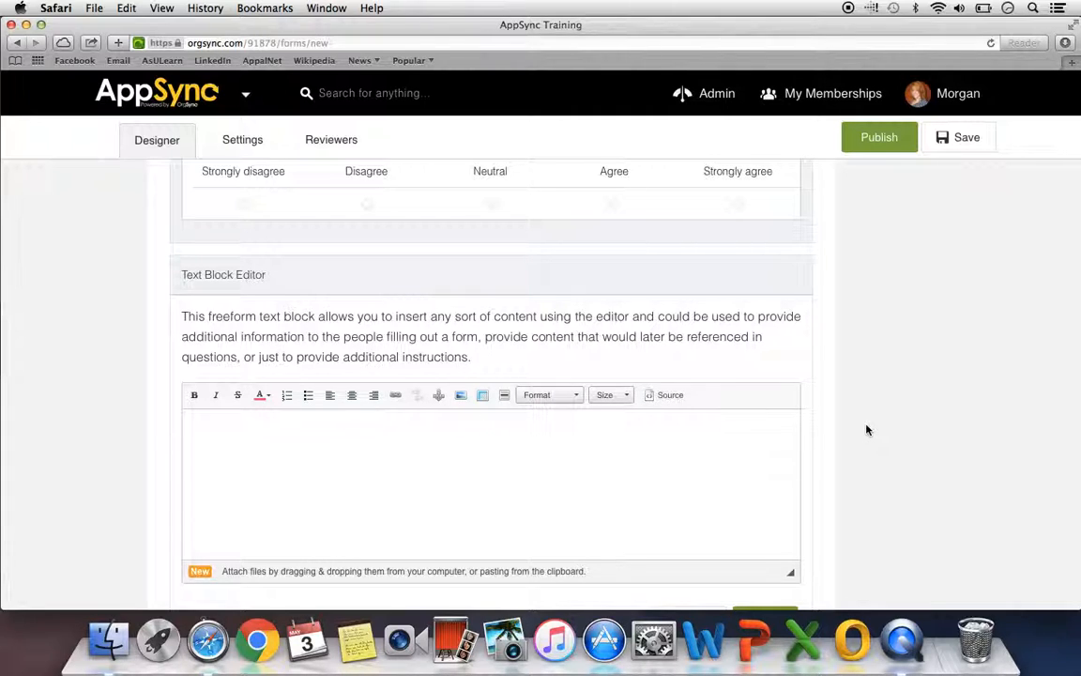
scroll(867, 430, down, 3)
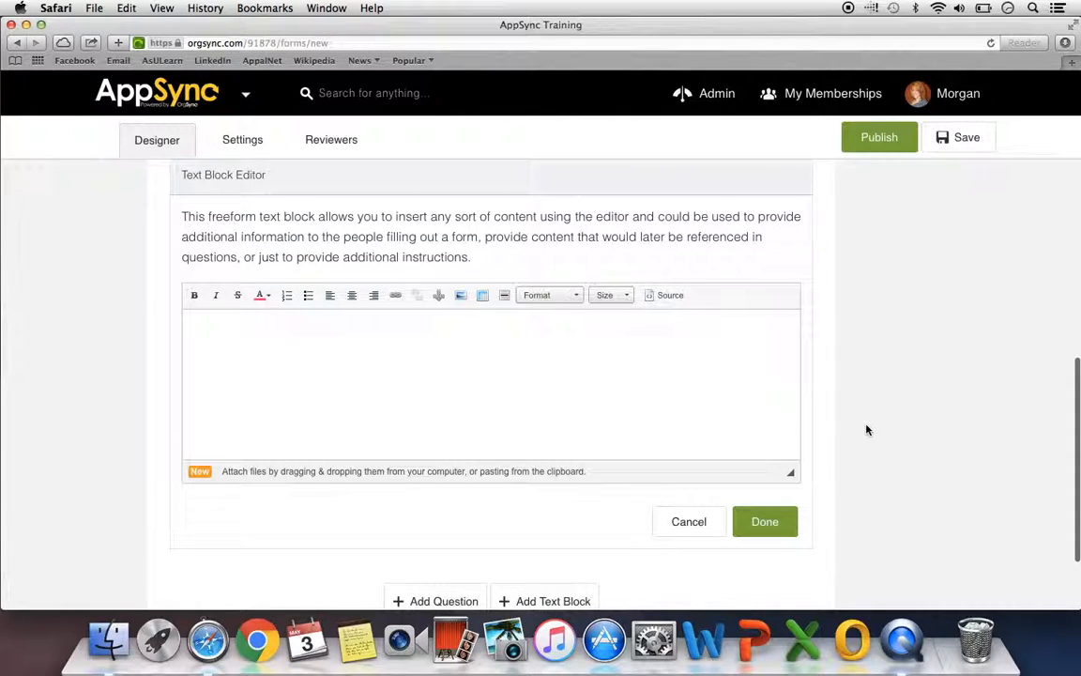
click(708, 521)
- Save the Satisfaction Survey form in the Form Builder
scroll(891, 379, up, 10)
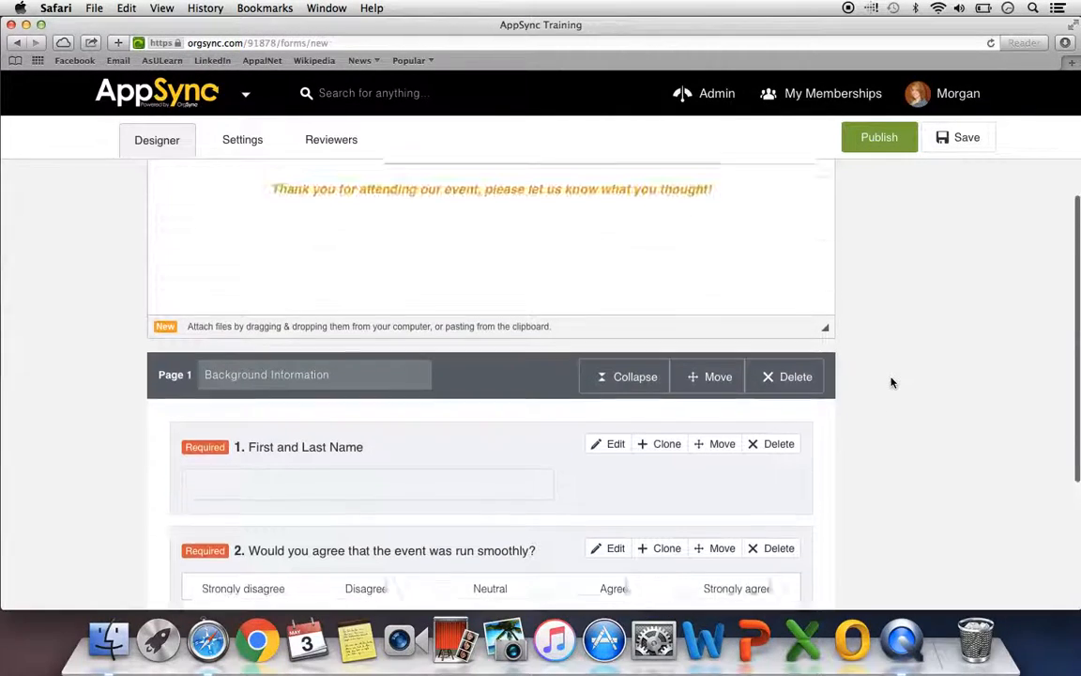
scroll(891, 380, up, 2)
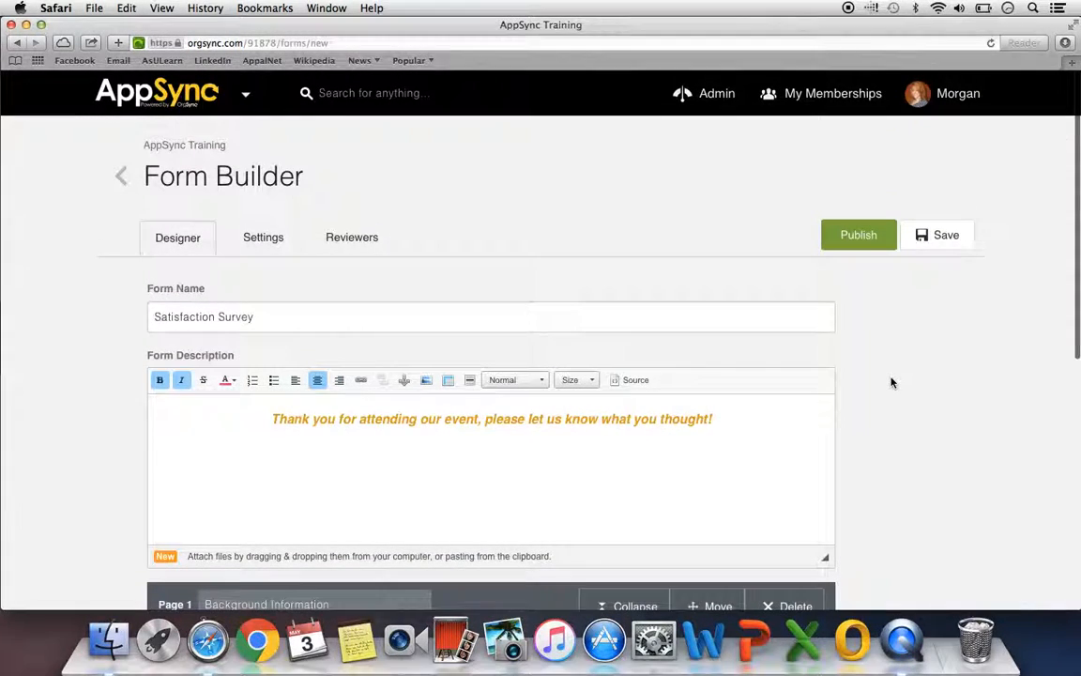
click(931, 240)
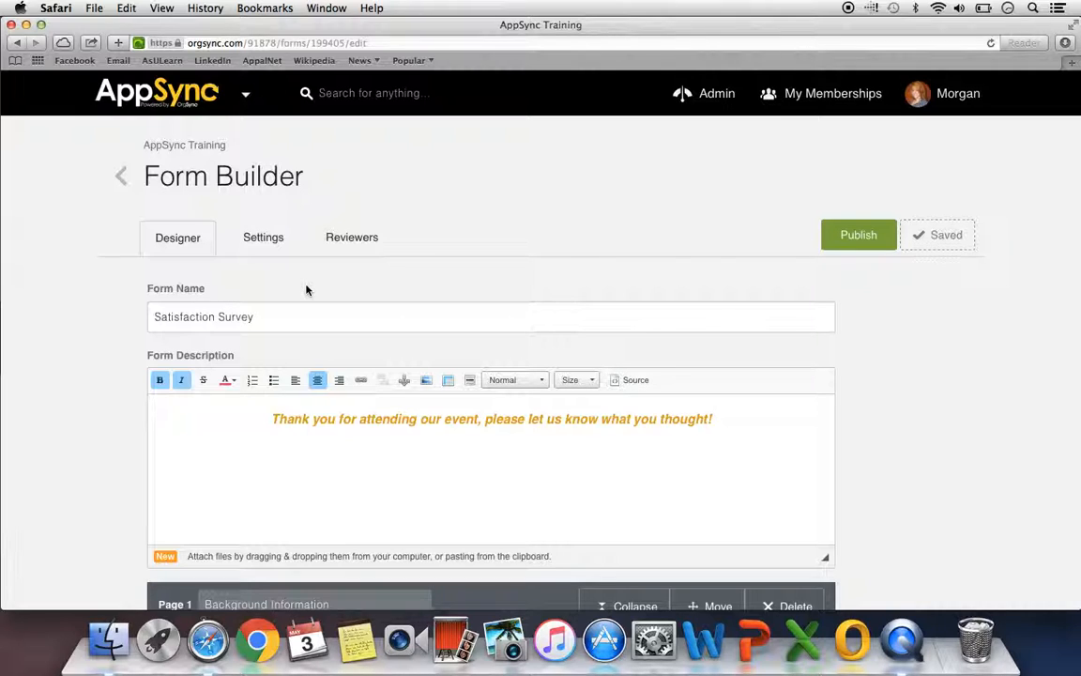
- Review the form's general settings for visibility, form category and submission limits
click(264, 238)
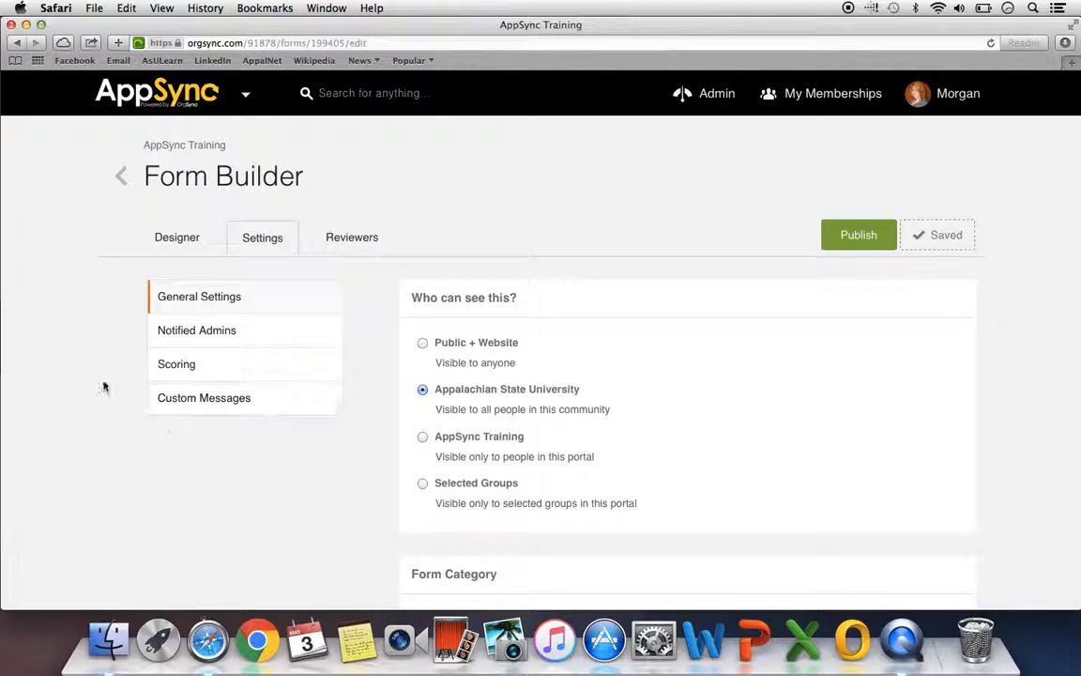
scroll(103, 383, down, 2)
scroll(104, 383, down, 1)
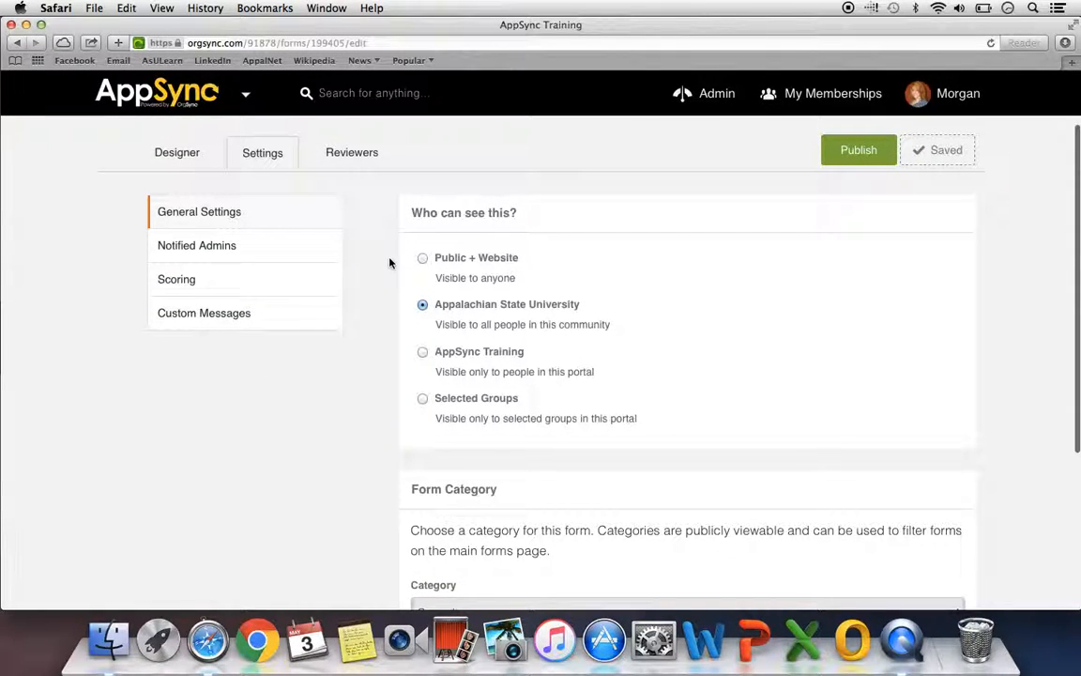
scroll(391, 262, down, 5)
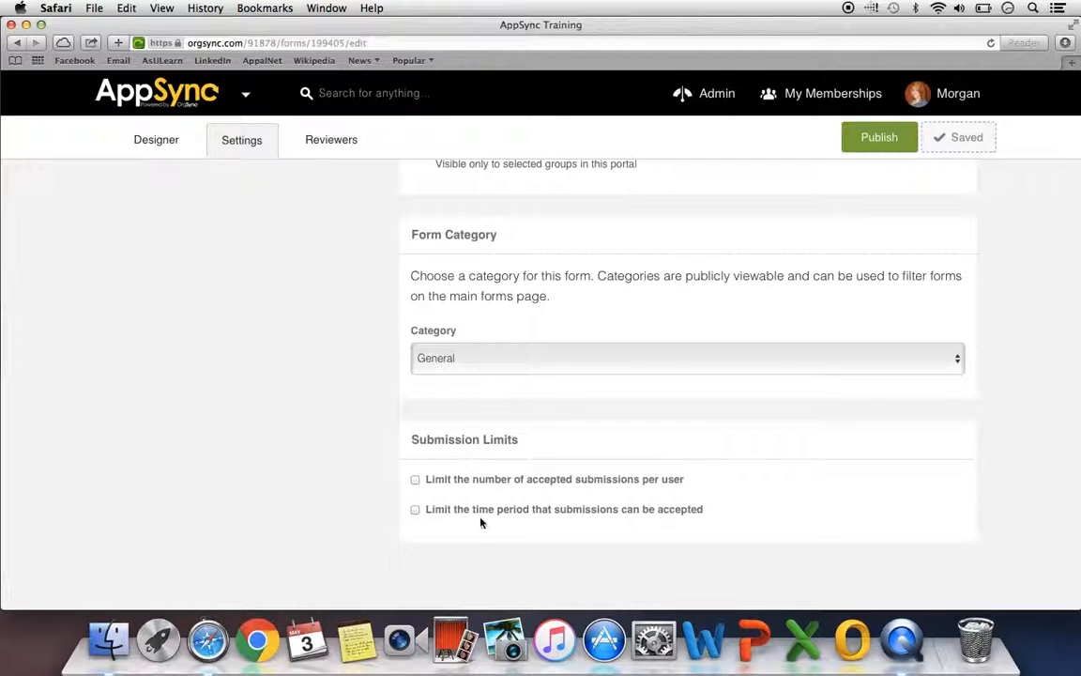
scroll(356, 464, up, 8)
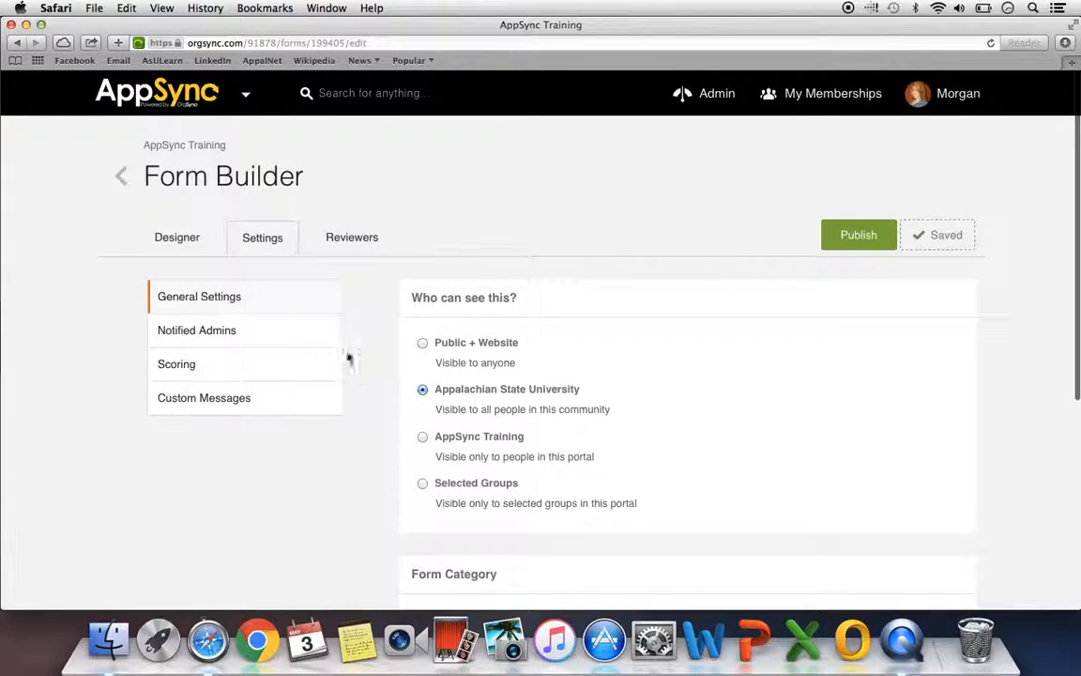
- Look through the form's custom messages for submitted, approved, denied and reopened submissions
click(227, 400)
scroll(283, 436, down, 2)
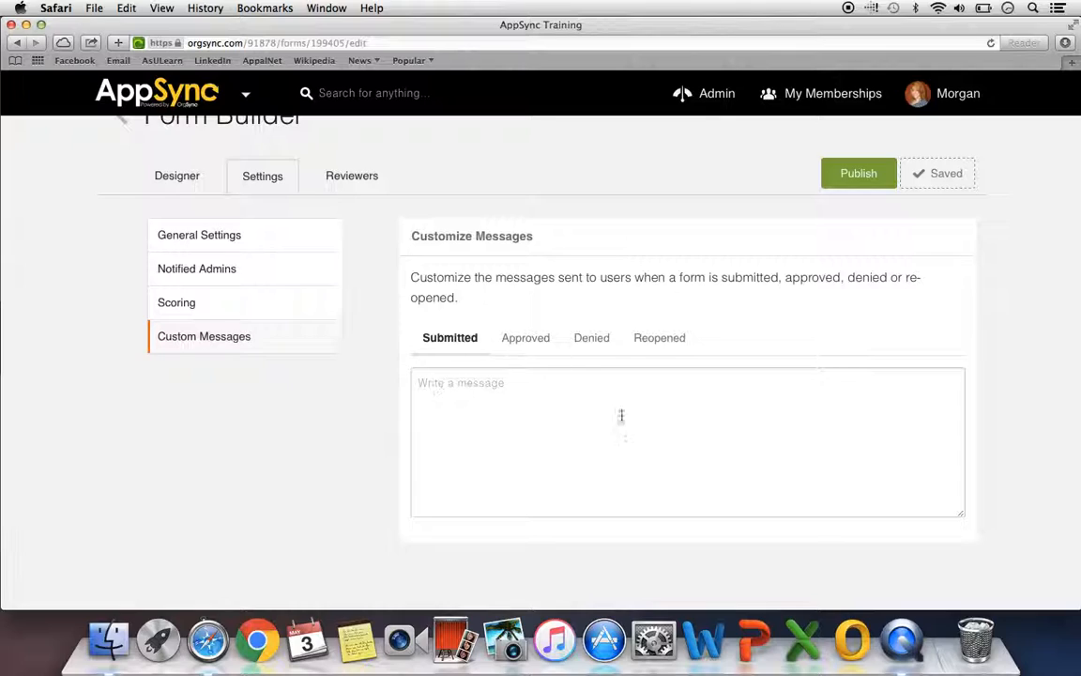
click(526, 338)
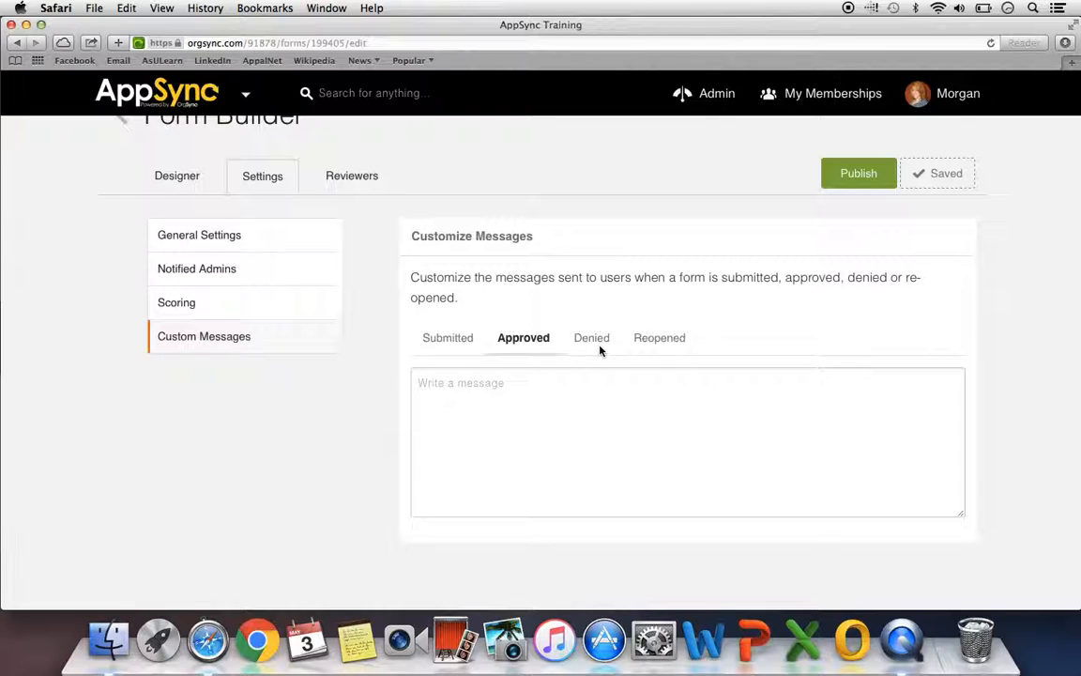
click(599, 346)
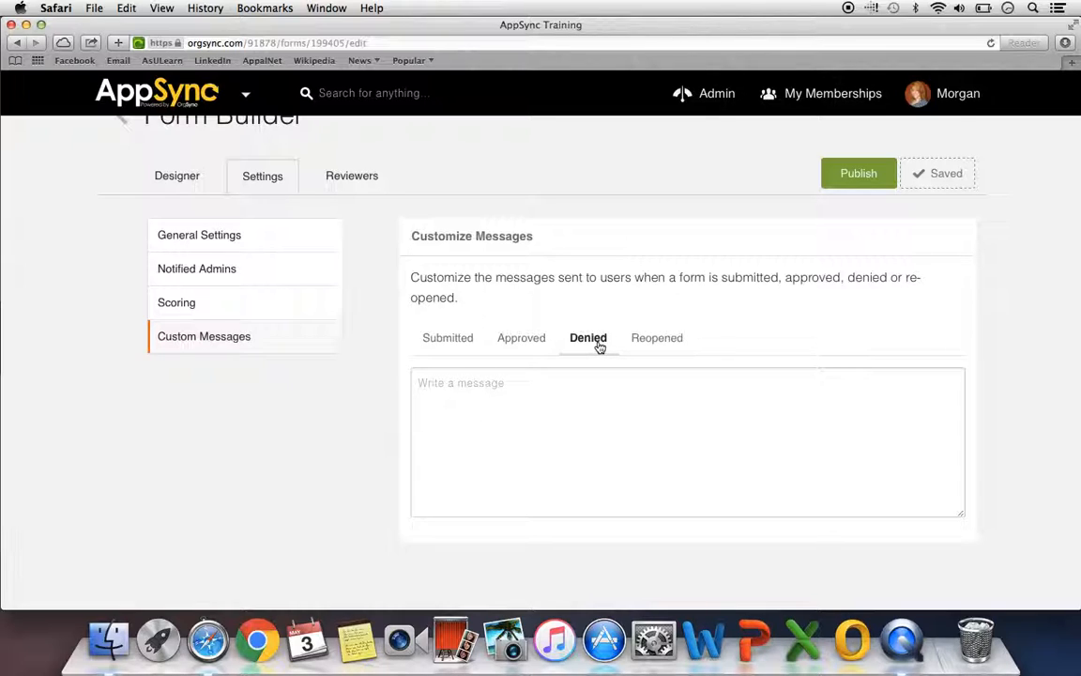
click(650, 343)
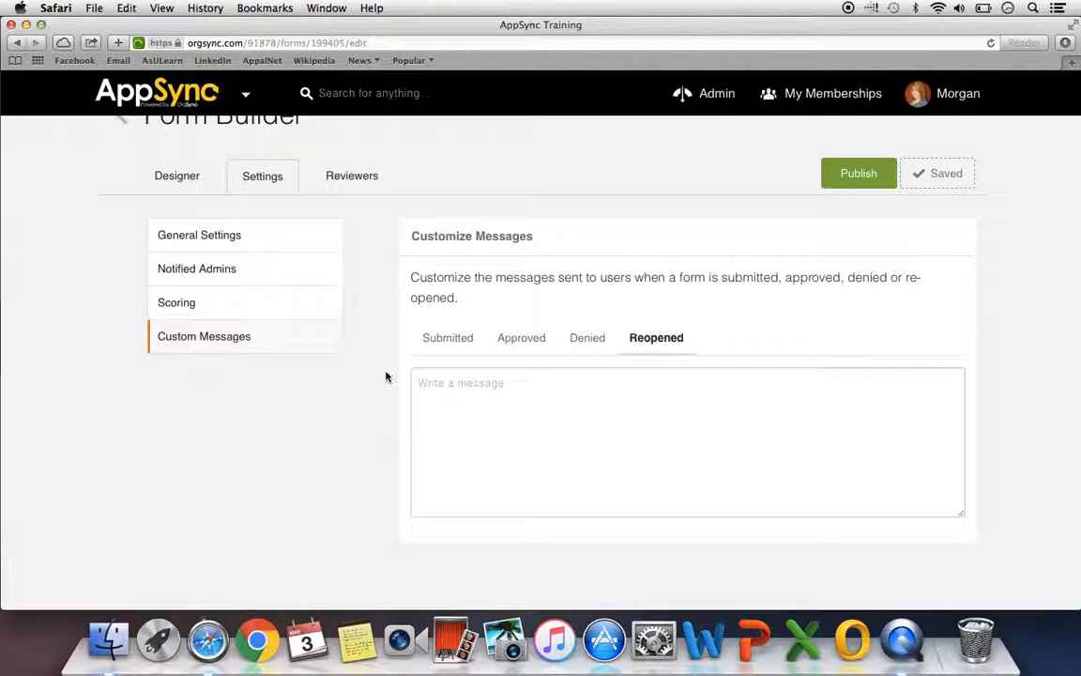
scroll(386, 375, up, 3)
scroll(167, 191, up, 1)
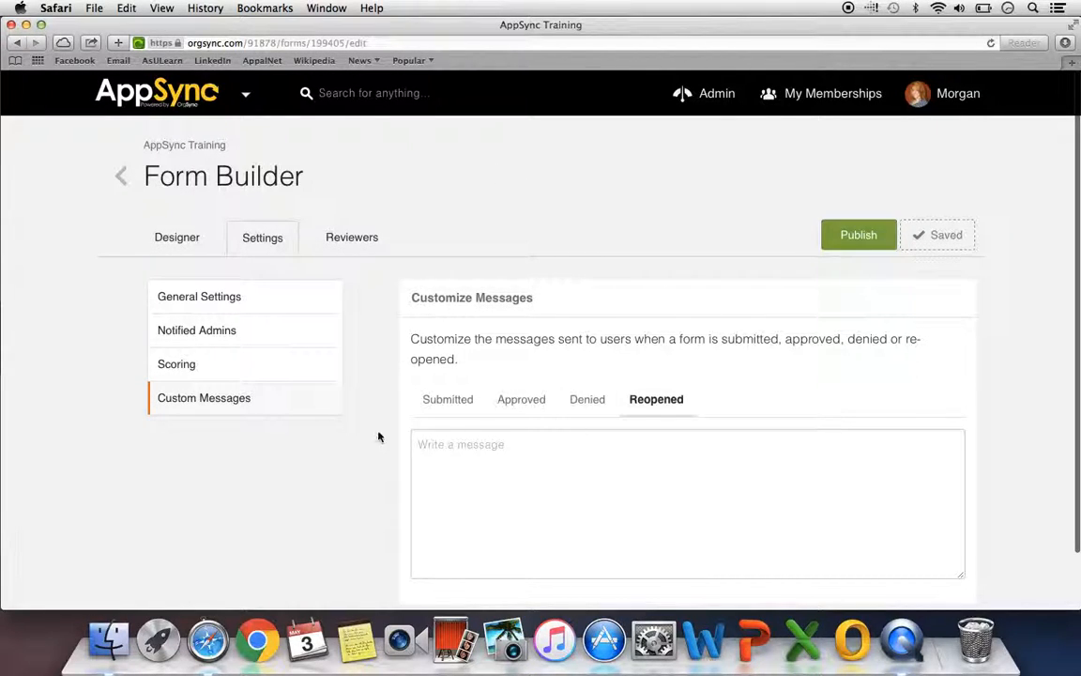
click(448, 399)
- Publish the Satisfaction Survey form and preview its Background Information page as a respondent
click(857, 235)
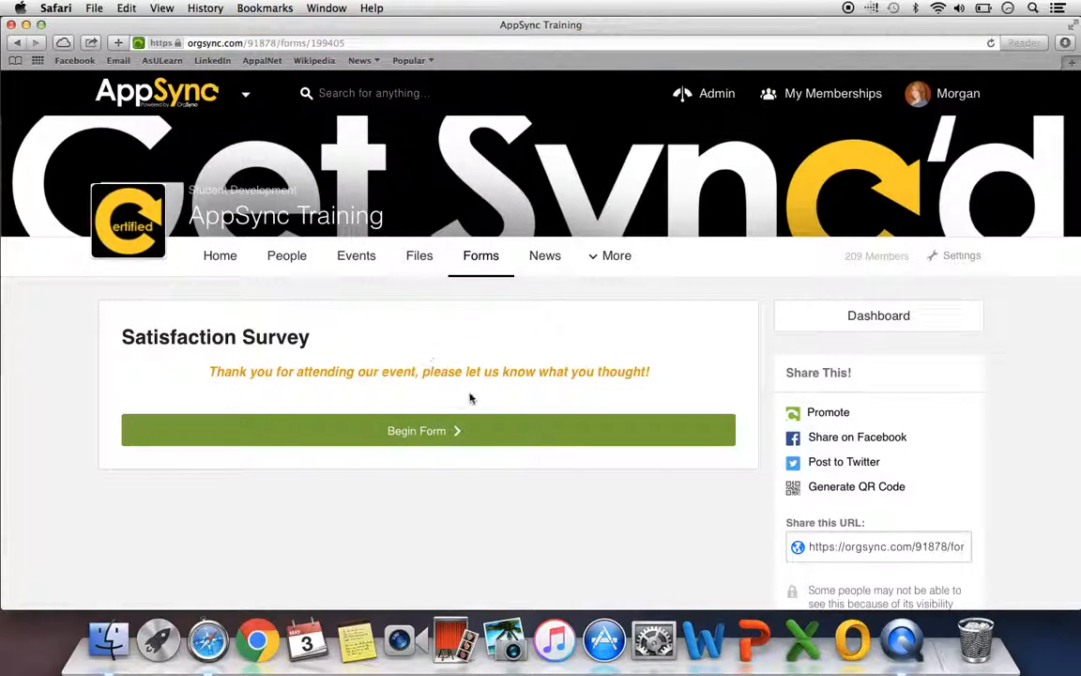
click(457, 434)
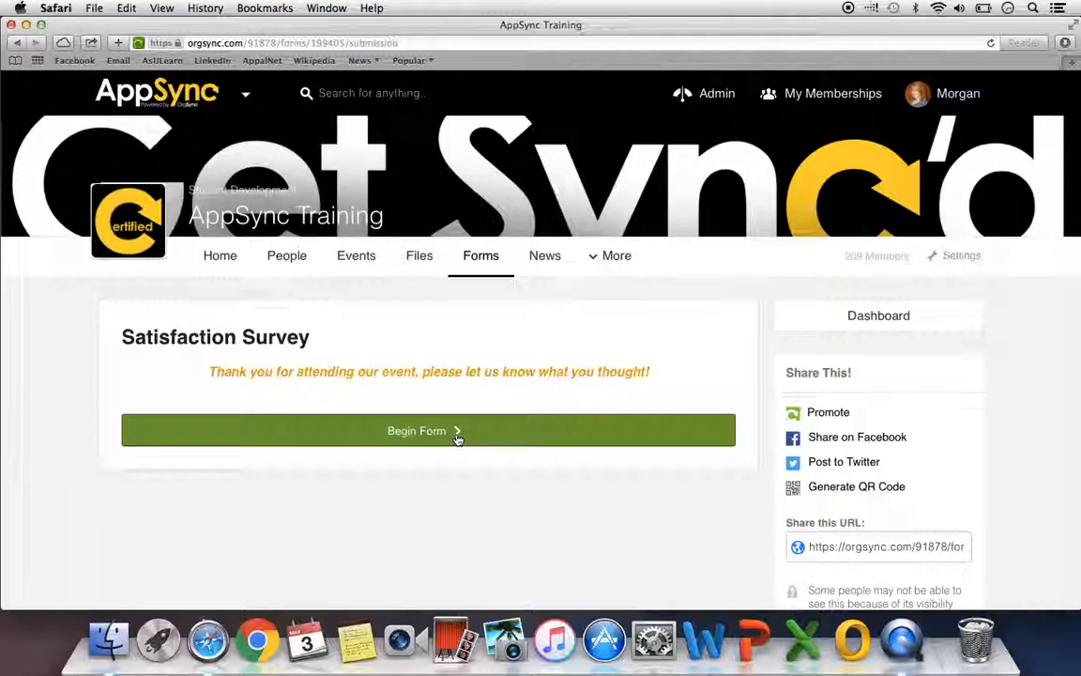
scroll(672, 386, up, 1)
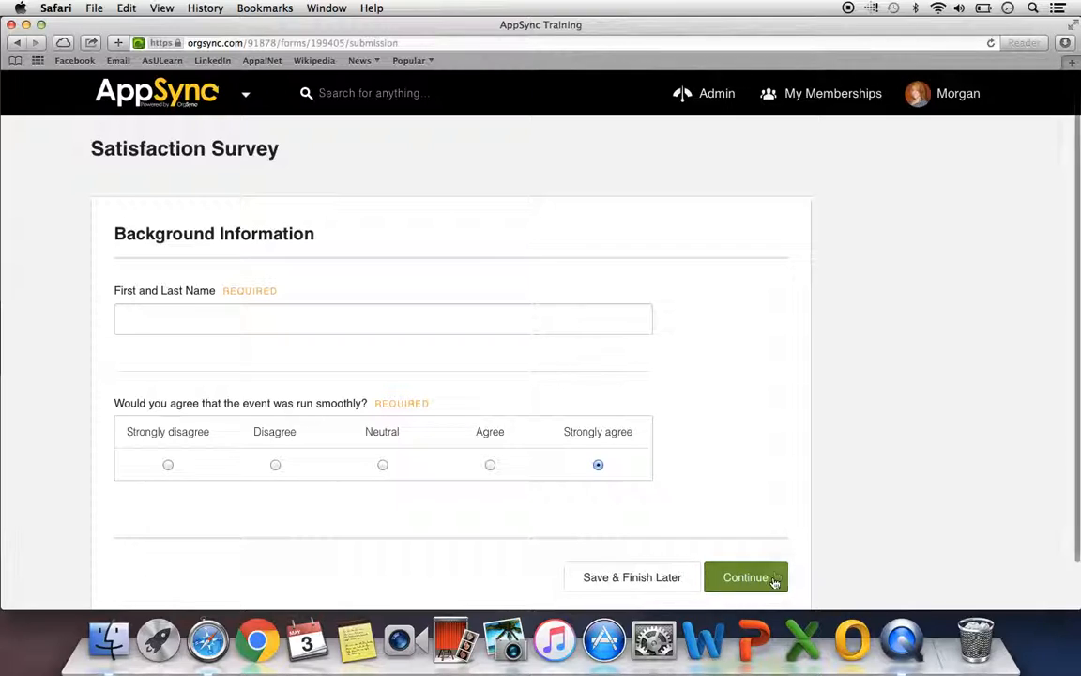
click(16, 44)
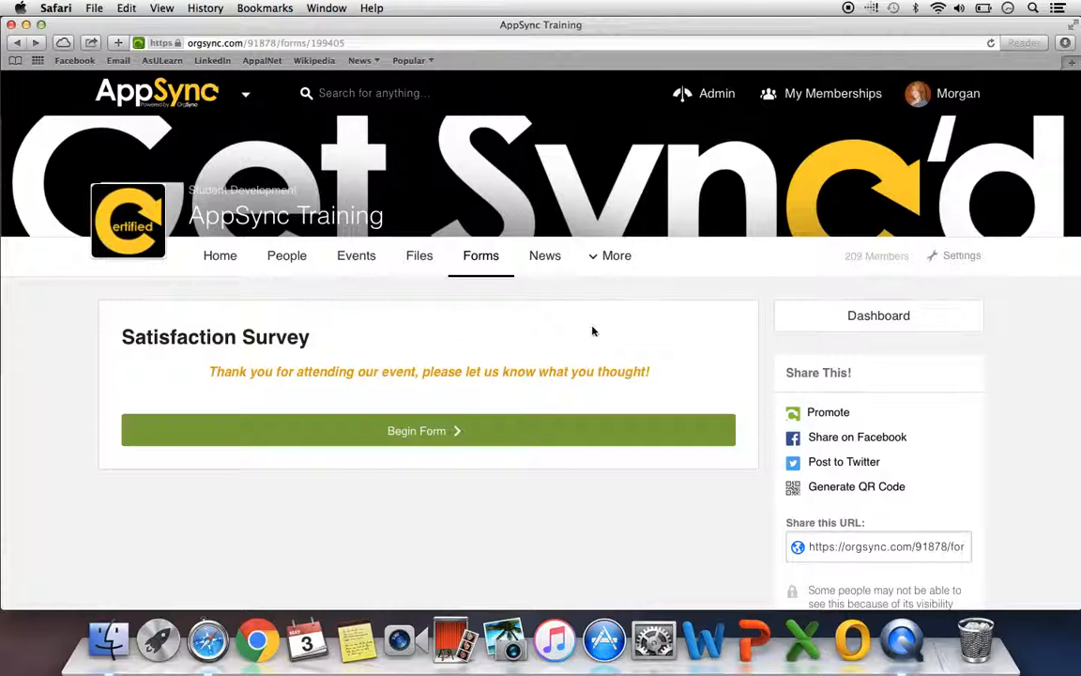
- Start a new poll in the AppSync Training portal
click(615, 255)
click(606, 376)
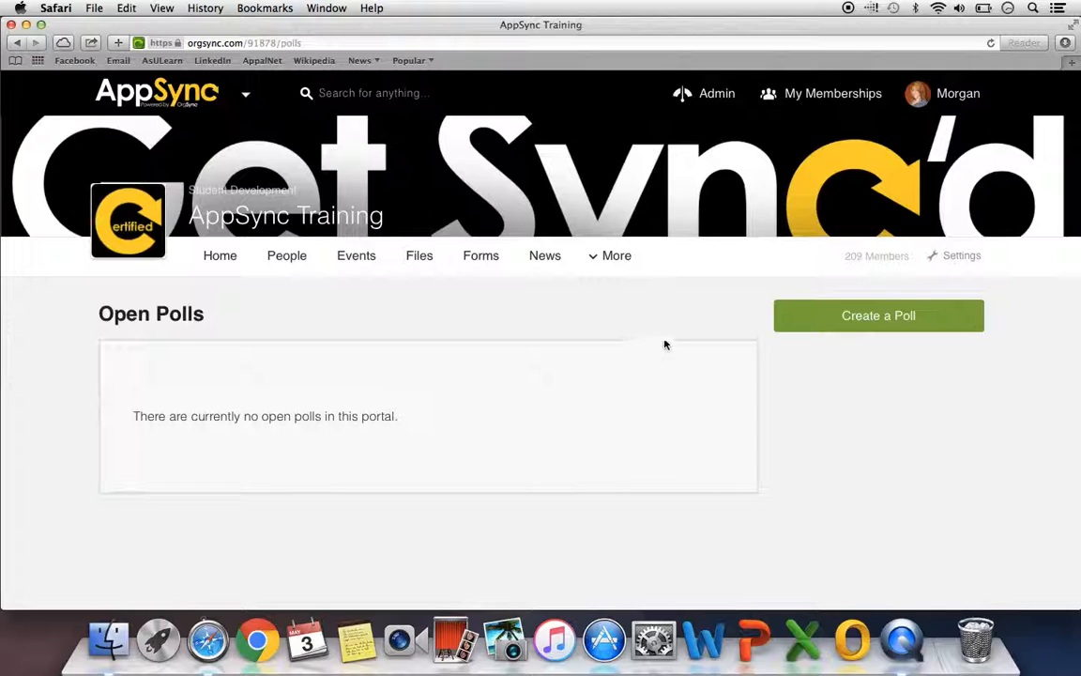
click(804, 322)
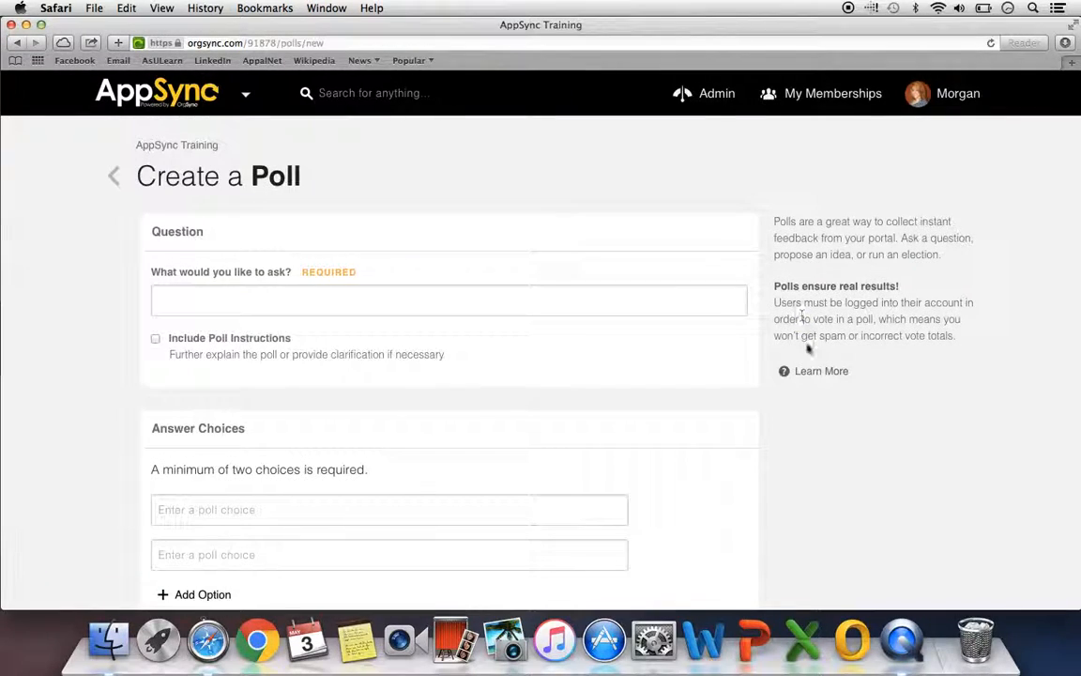
- Enter "What color should our club t-shirts be?" as the poll question
click(322, 302)
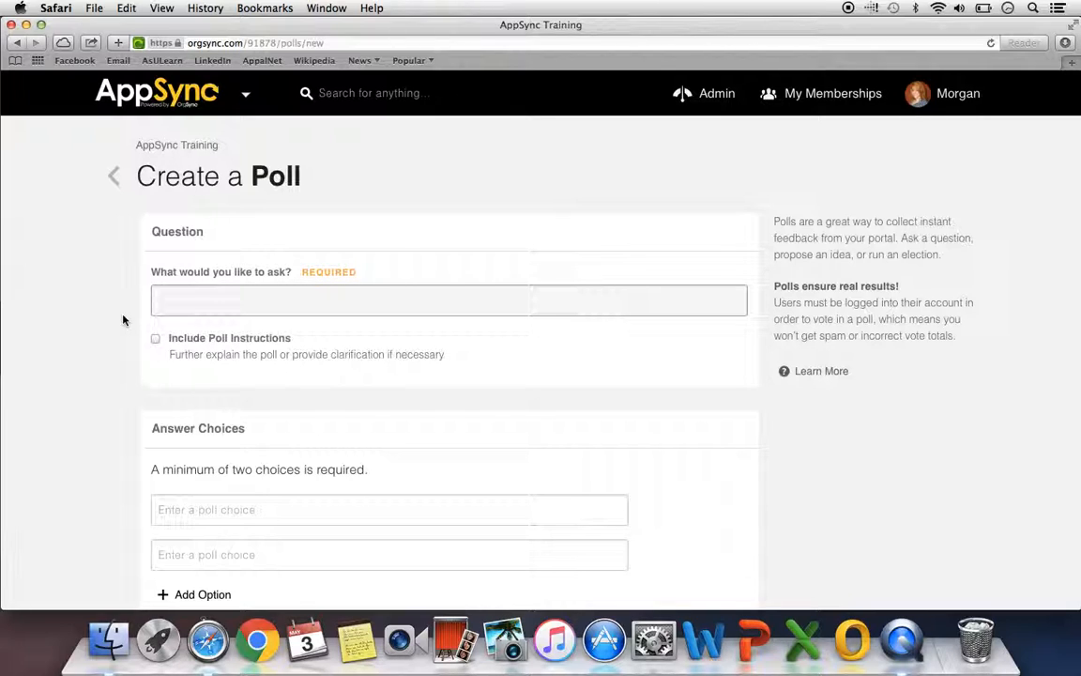
text(Wha at color should our club t-shirts be?)
key(Right)
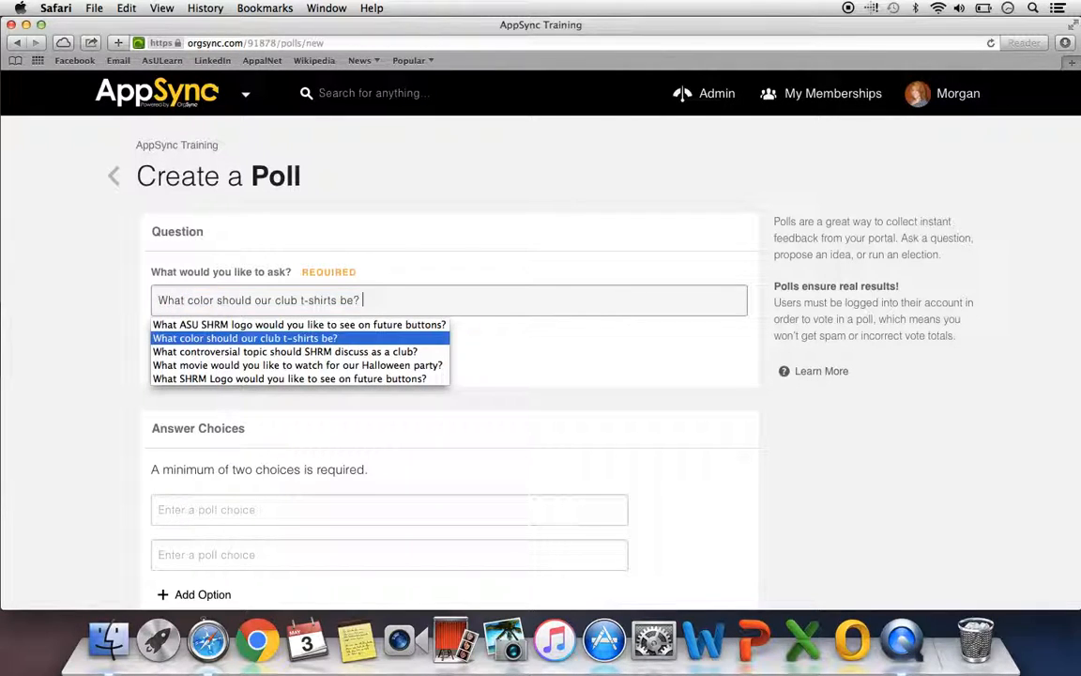
key(Return)
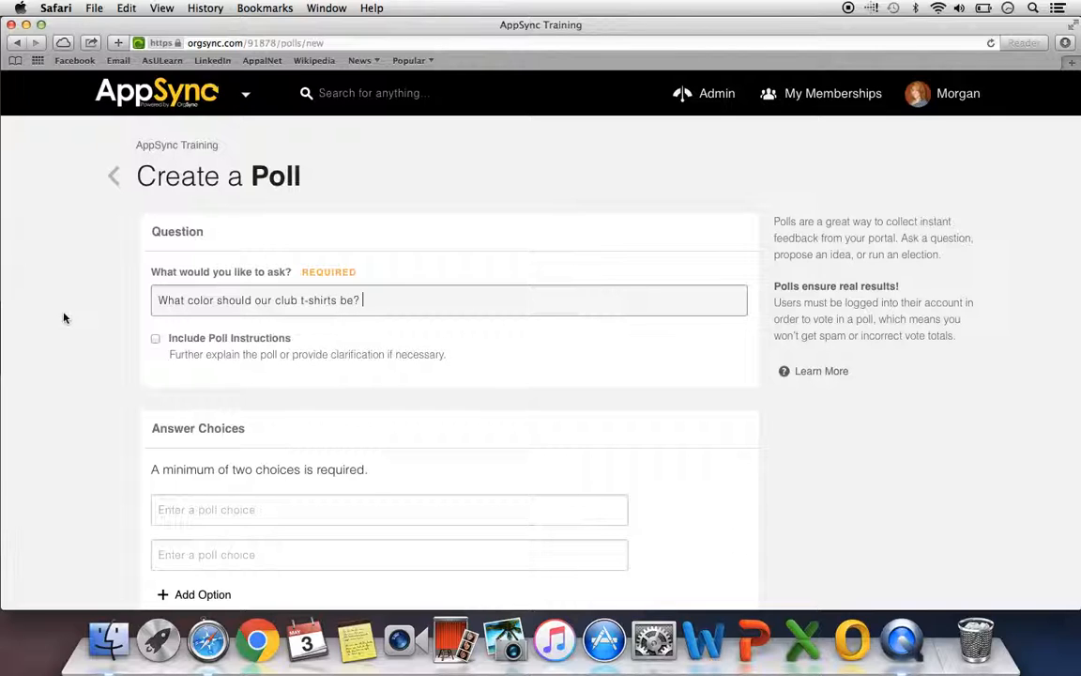
click(156, 340)
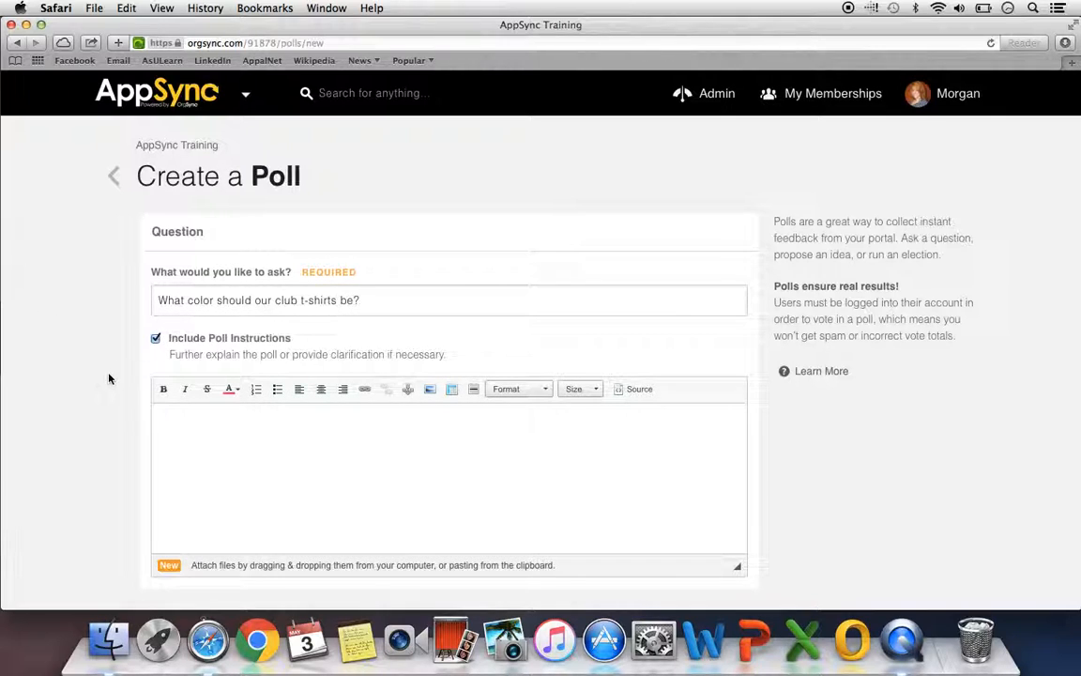
scroll(109, 379, down, 2)
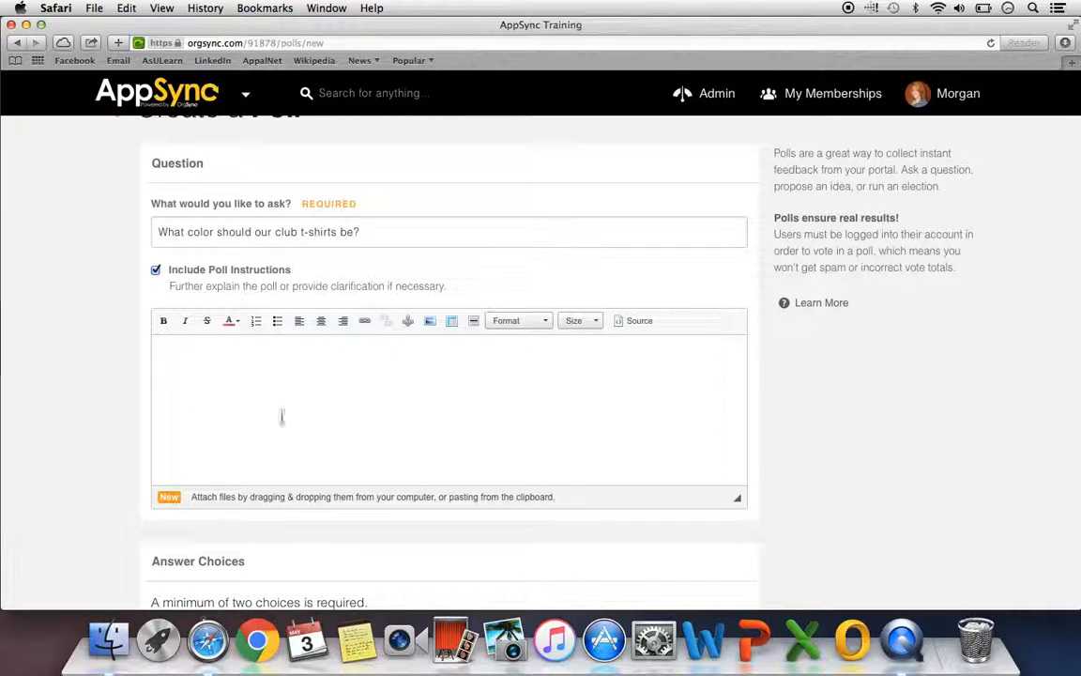
click(155, 271)
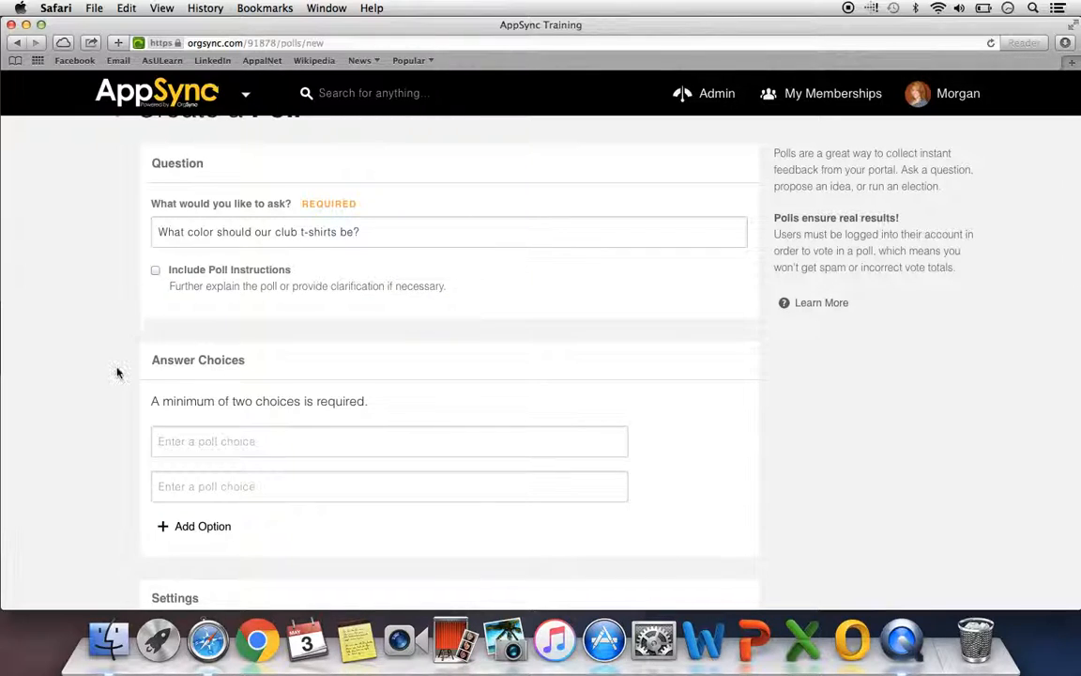
- Fill in the poll's answer choices with Red and Blue, and add Green as a third option
scroll(117, 373, down, 3)
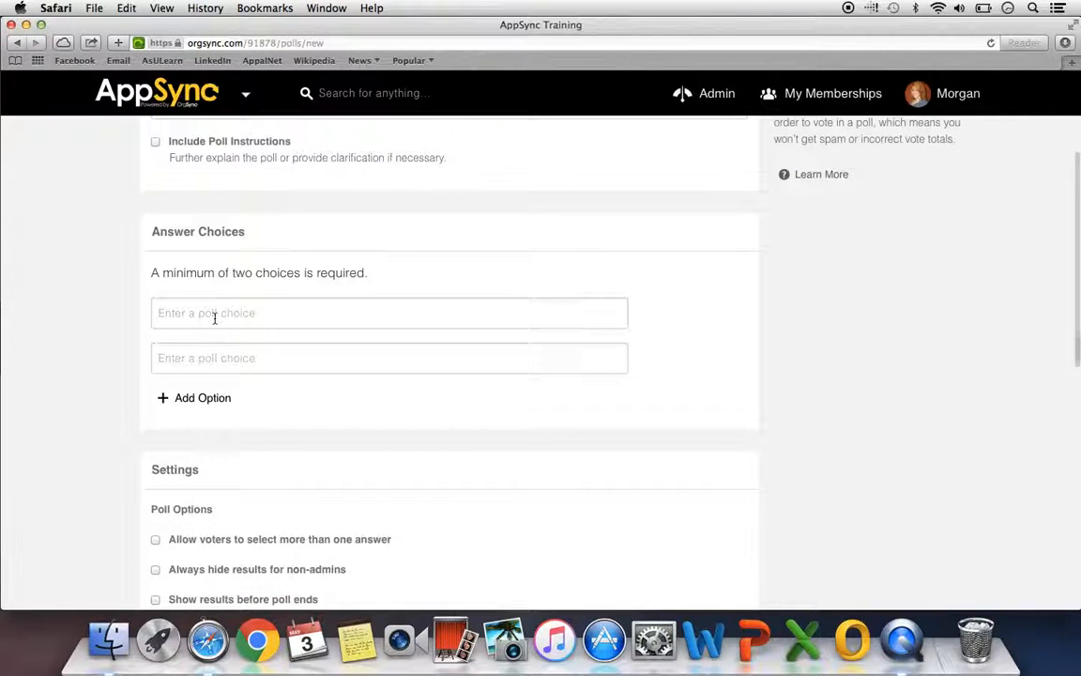
click(275, 311)
text(Red)
key(Tab)
text(B)
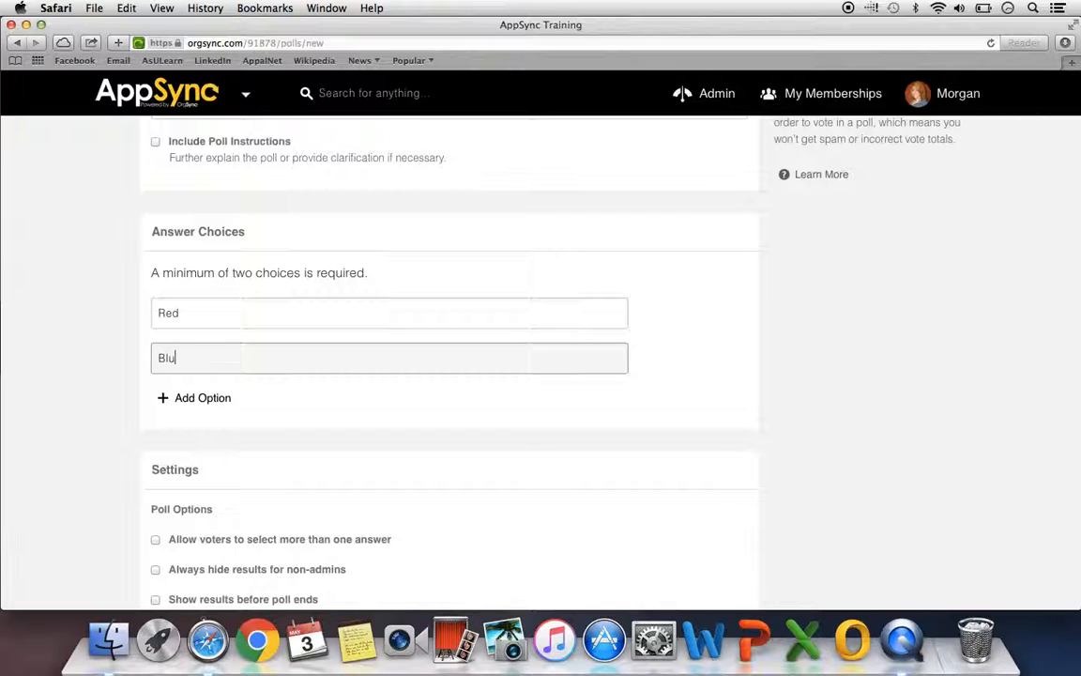
click(200, 401)
click(200, 408)
text(Green)
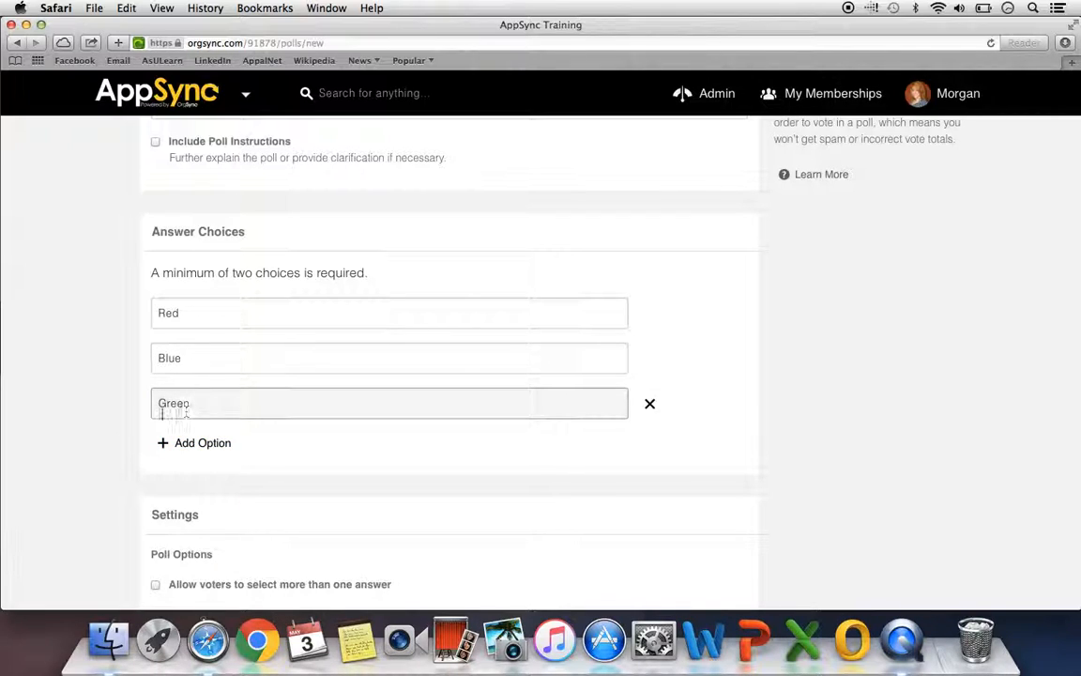
- Allow voters to select more than one answer and limit the poll's voting to a date range
scroll(89, 419, down, 5)
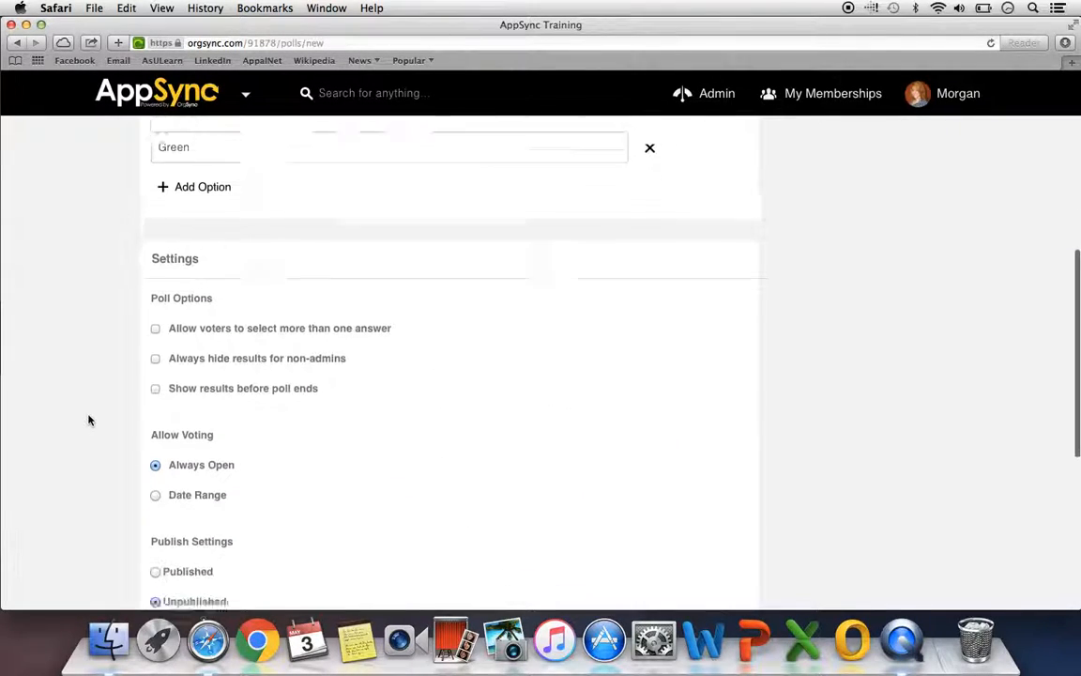
scroll(89, 420, down, 2)
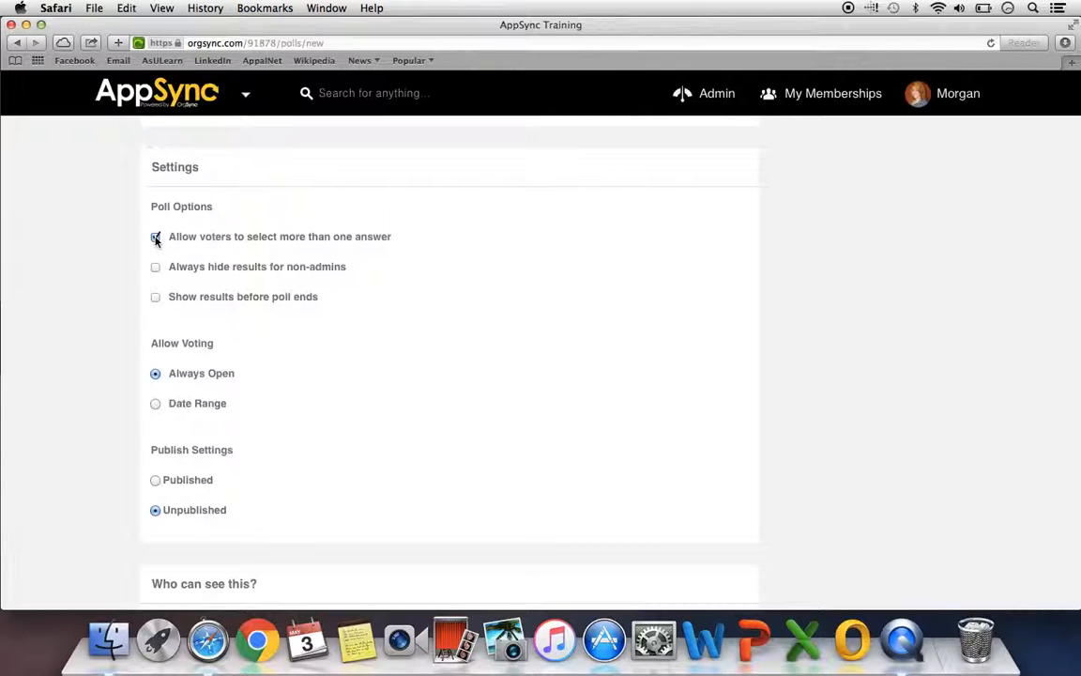
scroll(105, 375, down, 2)
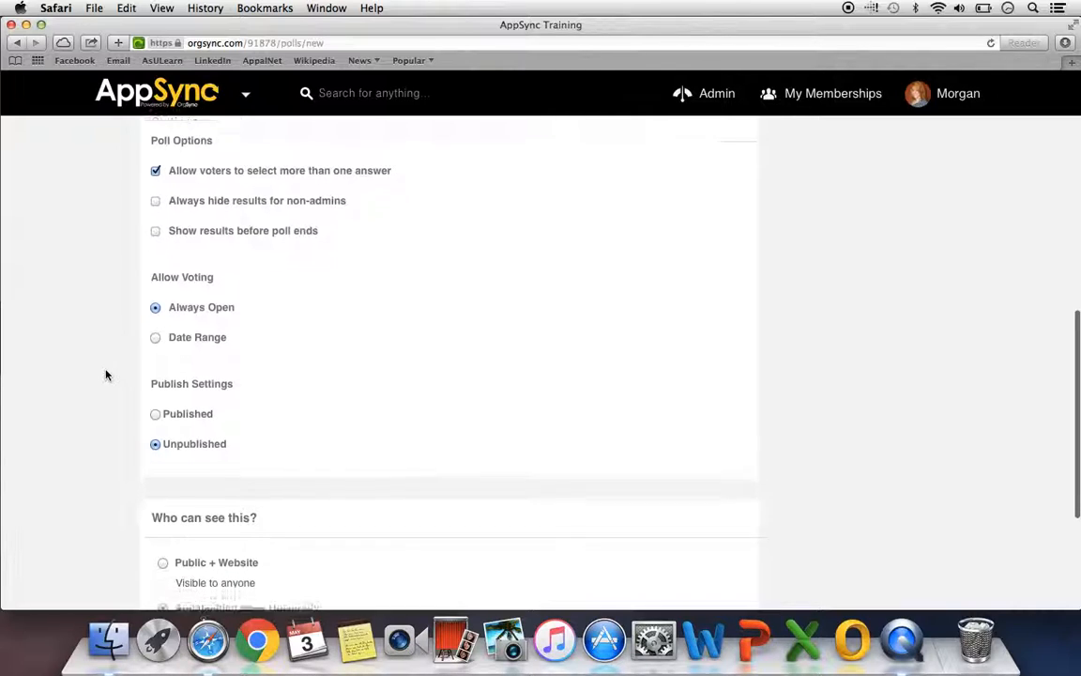
click(156, 336)
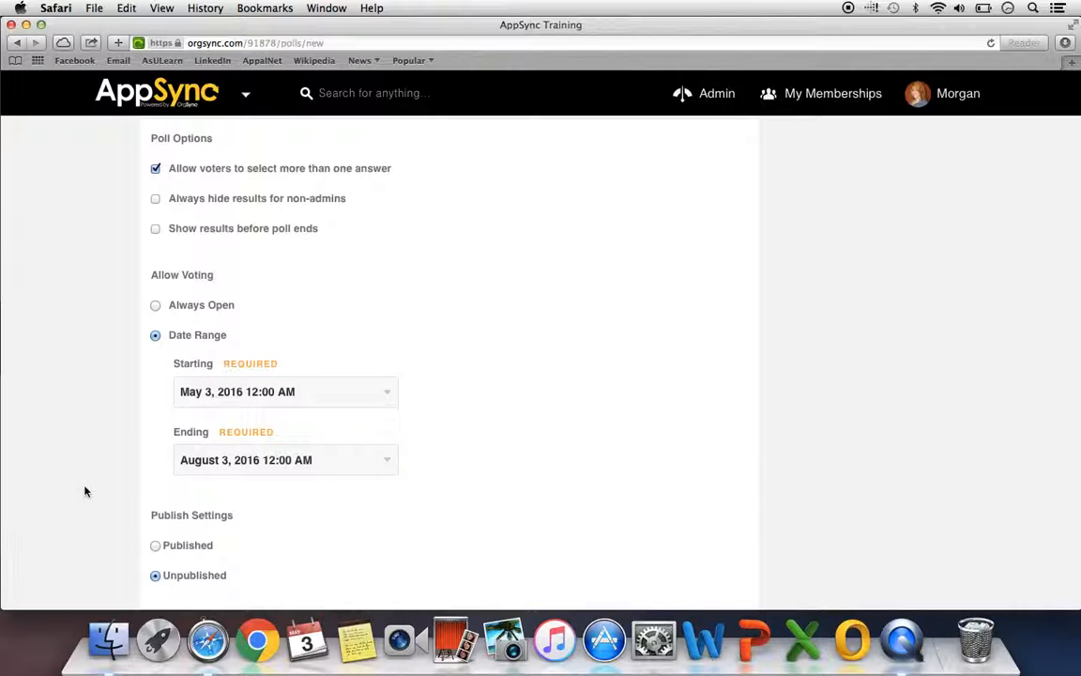
scroll(84, 488, down, 4)
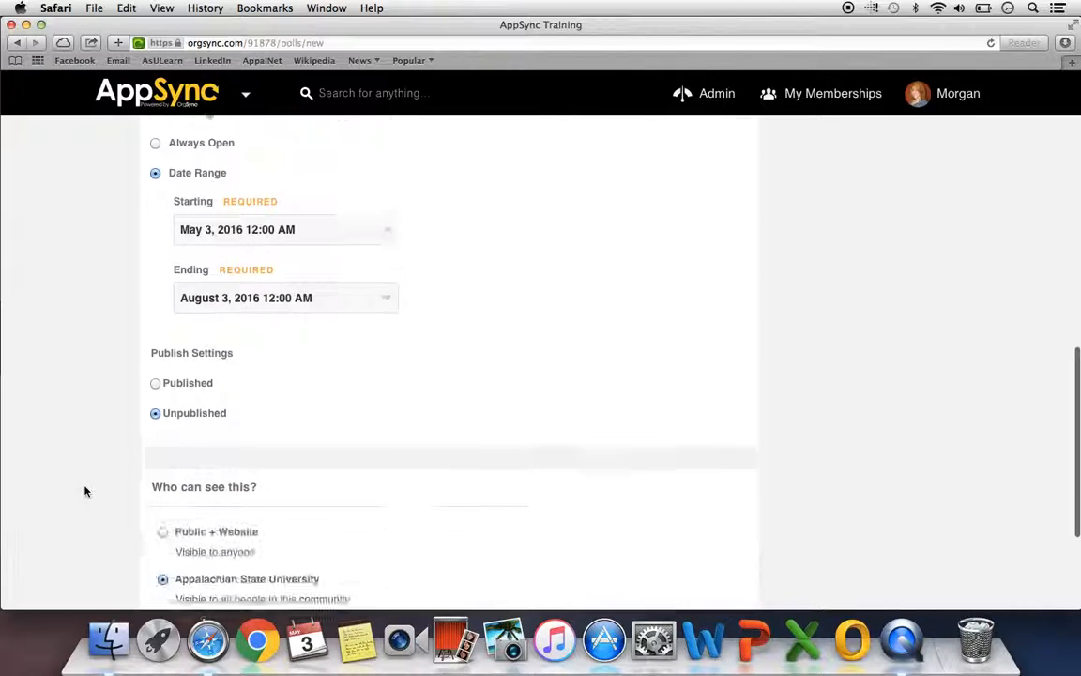
- Create the t-shirt color poll as published and visible only to people in the AppSync Training portal
click(156, 378)
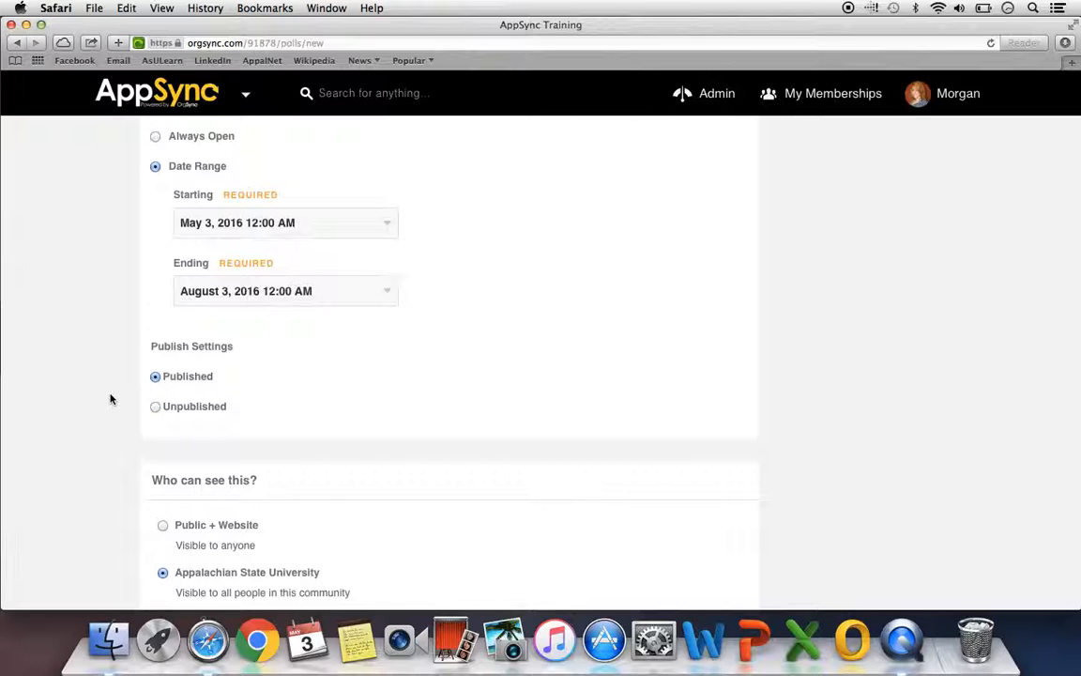
scroll(110, 399, down, 1)
scroll(109, 399, down, 5)
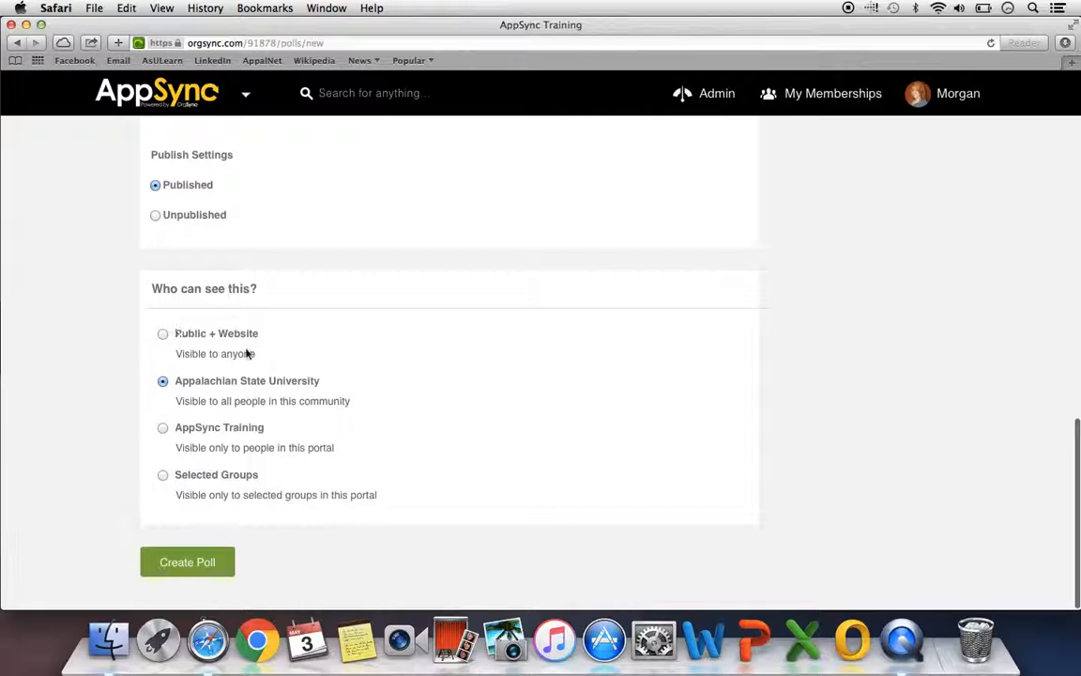
click(162, 430)
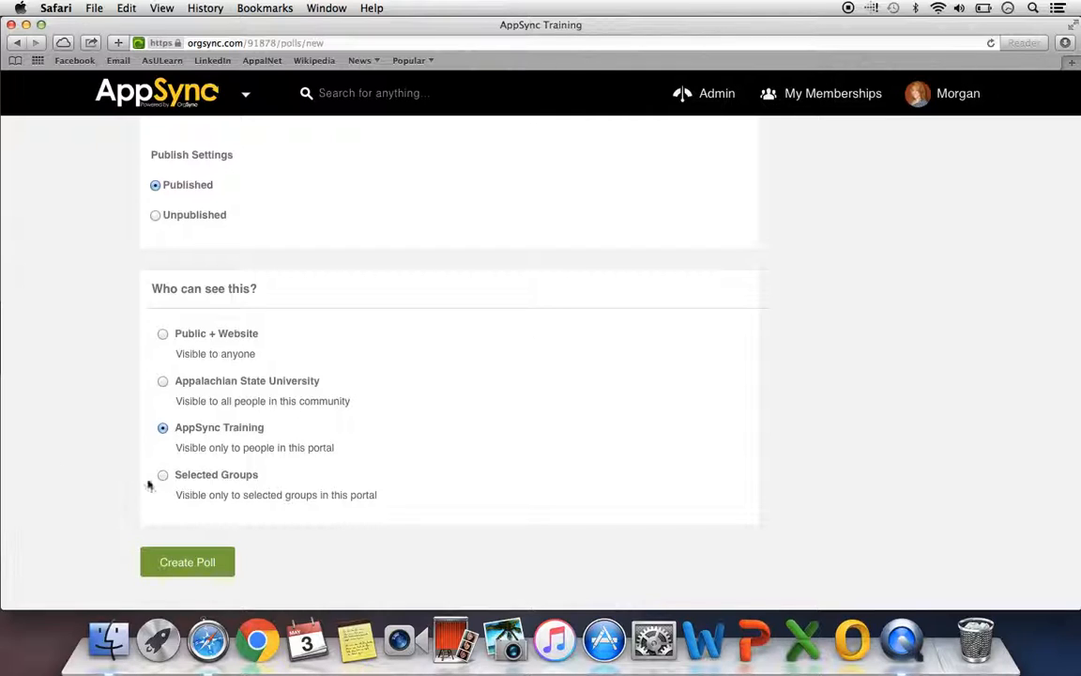
click(174, 564)
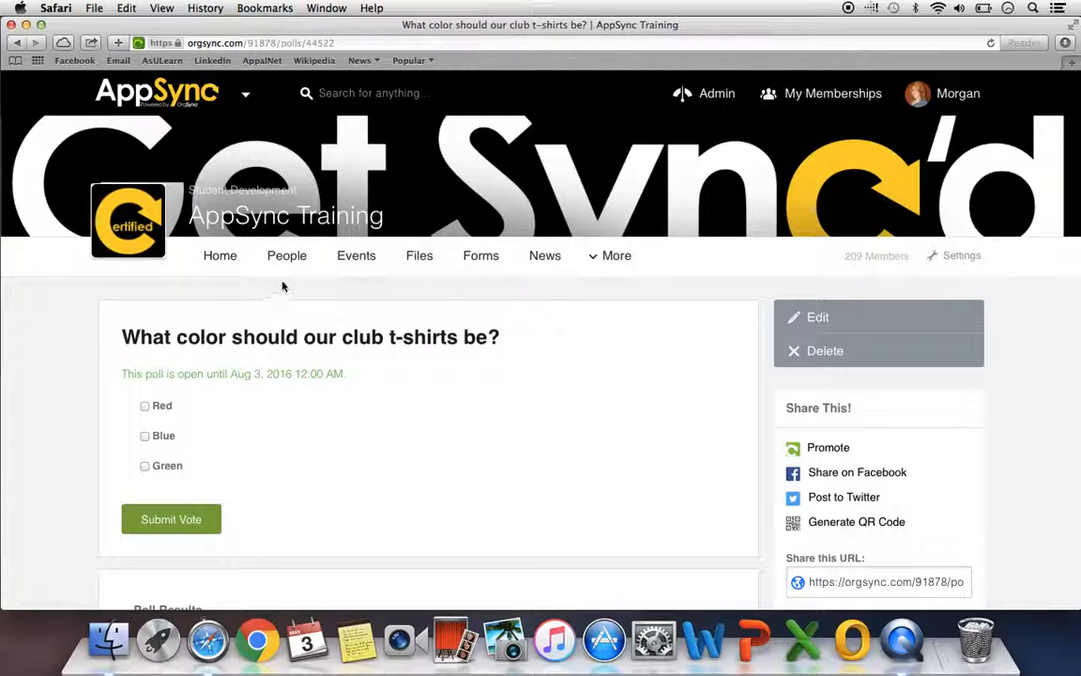
- Submit a vote for Red in the club t-shirt color poll and review the poll results
scroll(241, 464, down, 2)
click(144, 346)
click(180, 459)
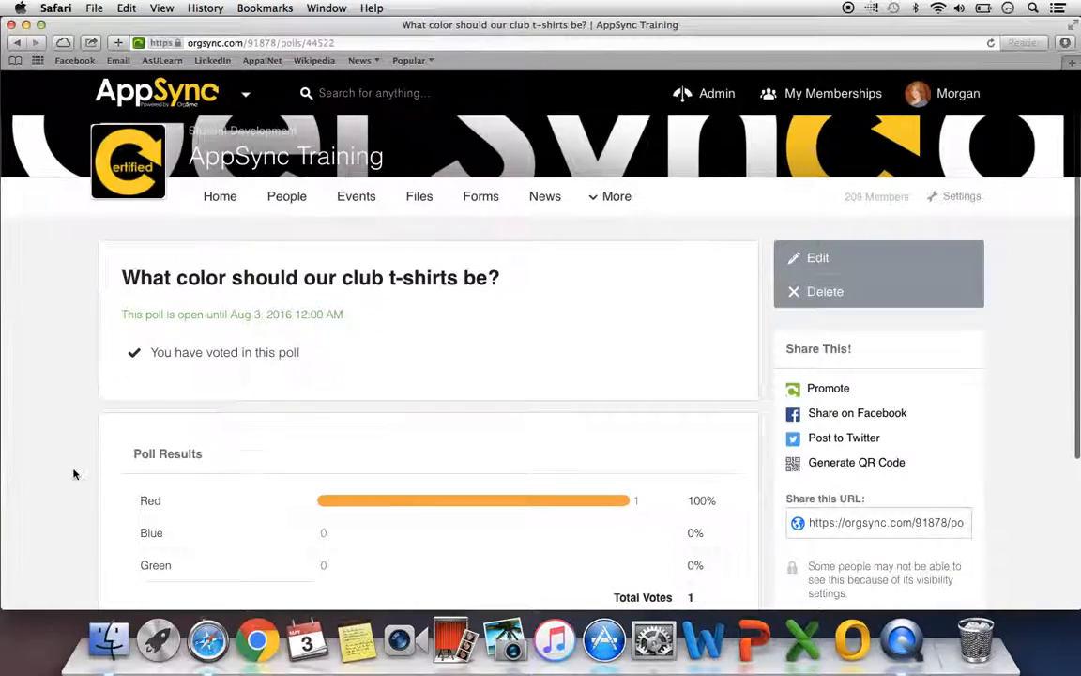
scroll(94, 441, down, 2)
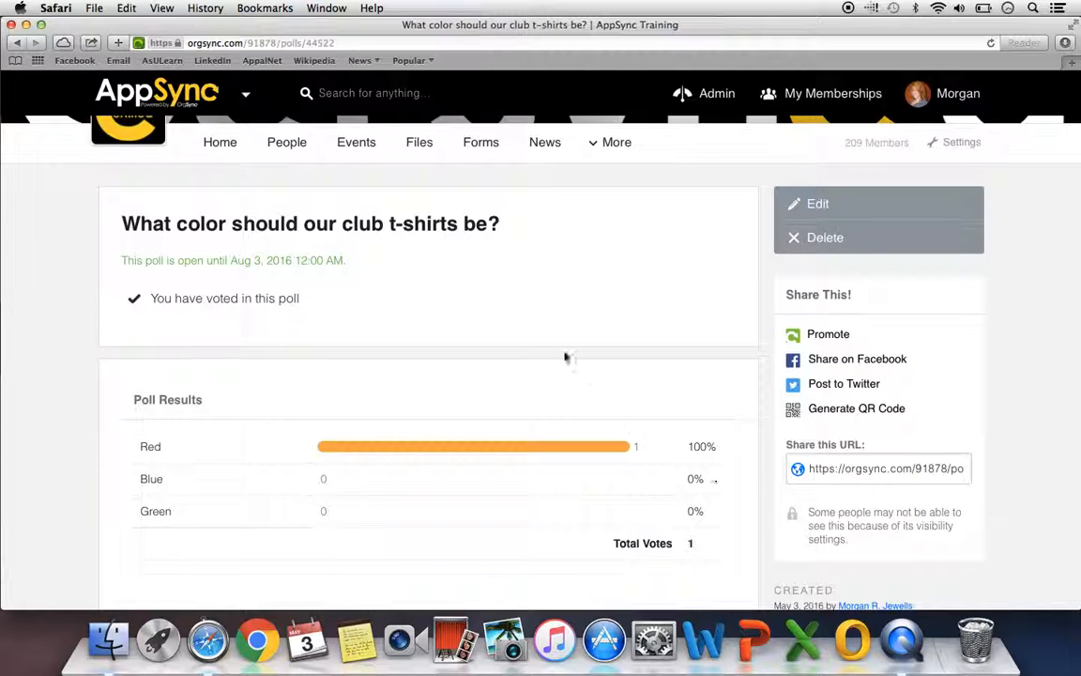
- View the AppSync Training portal home and the Appalachian State University community home, and show the account options containing Help & Support
click(226, 148)
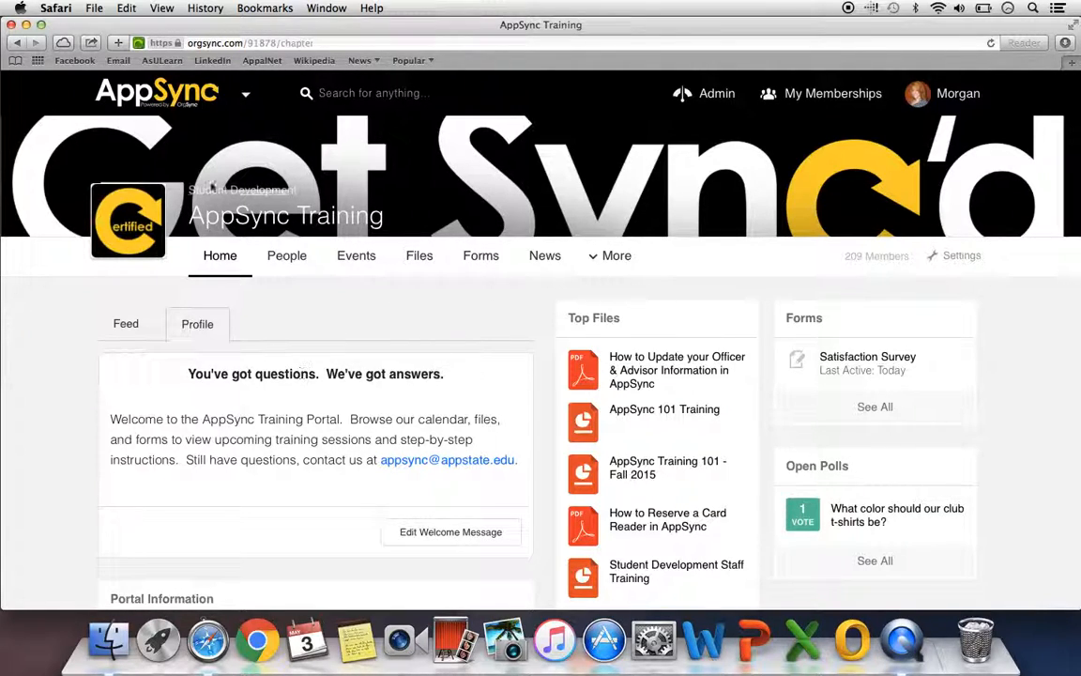
click(166, 94)
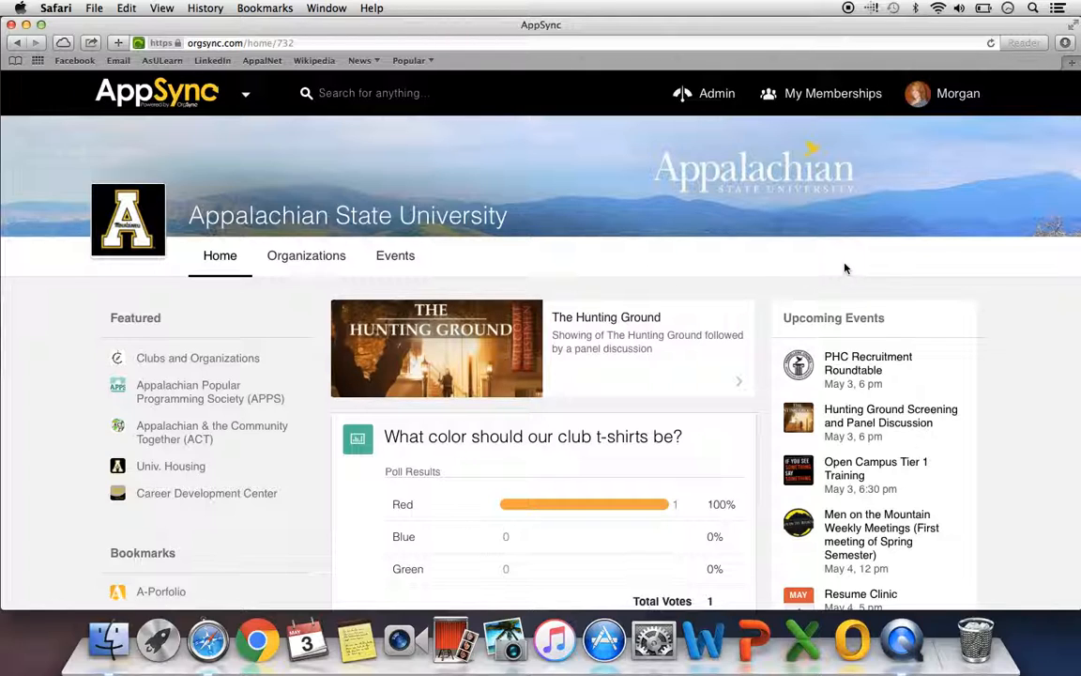
click(959, 96)
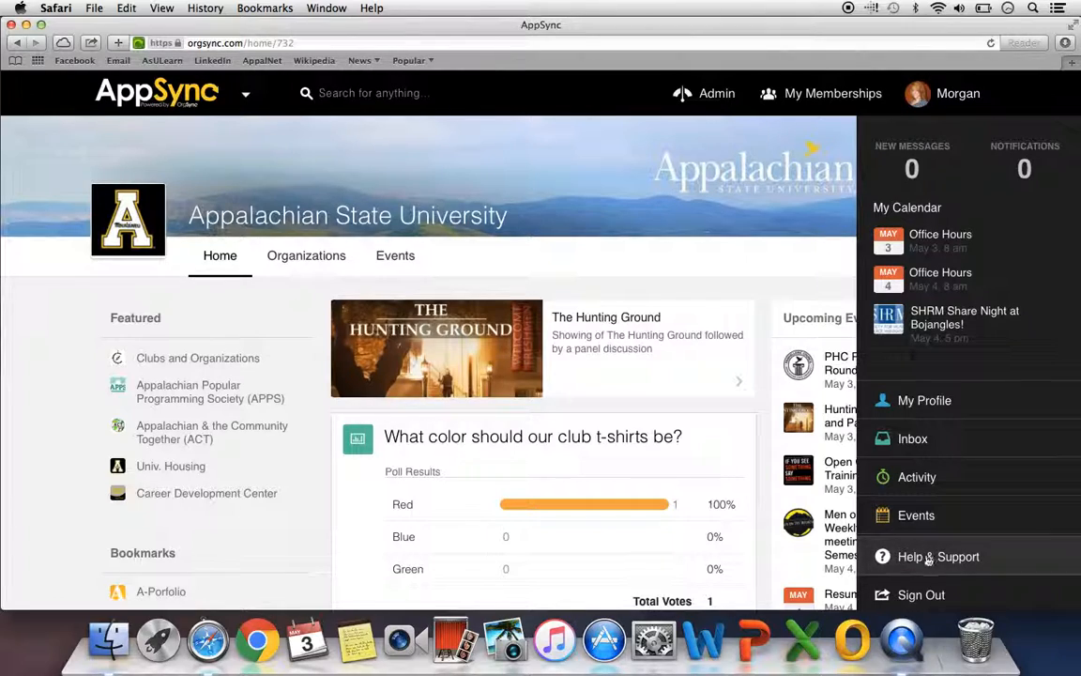